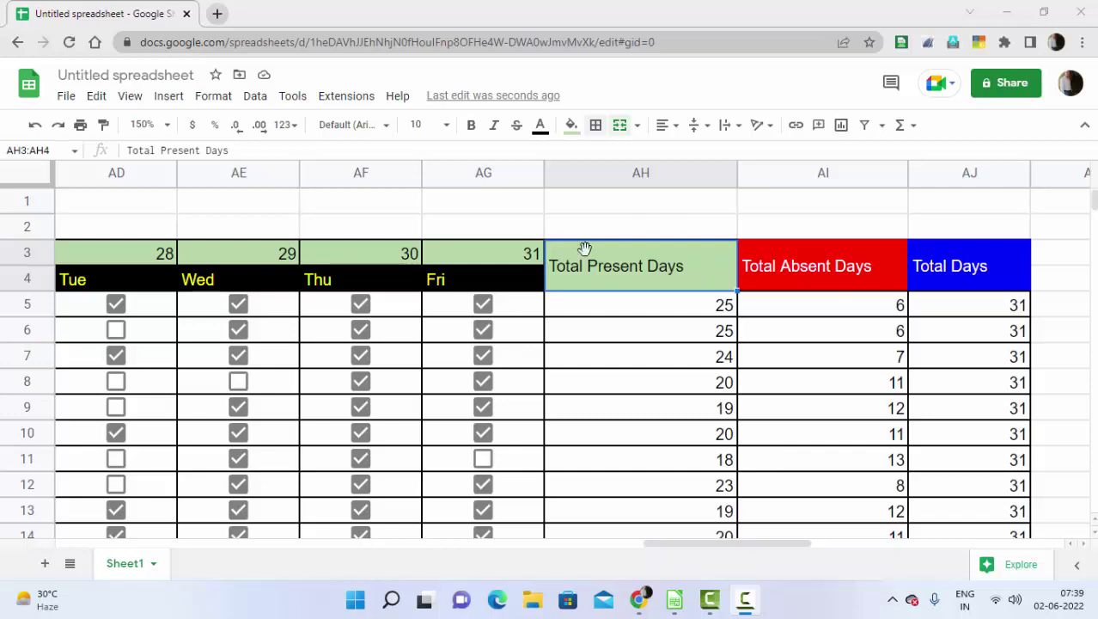
- Scroll back to column A and select every student's attendance checkboxes, starting at C5
{"action": "left_click_drag", "start_coordinate": [746, 543], "coordinate": [122, 526]}
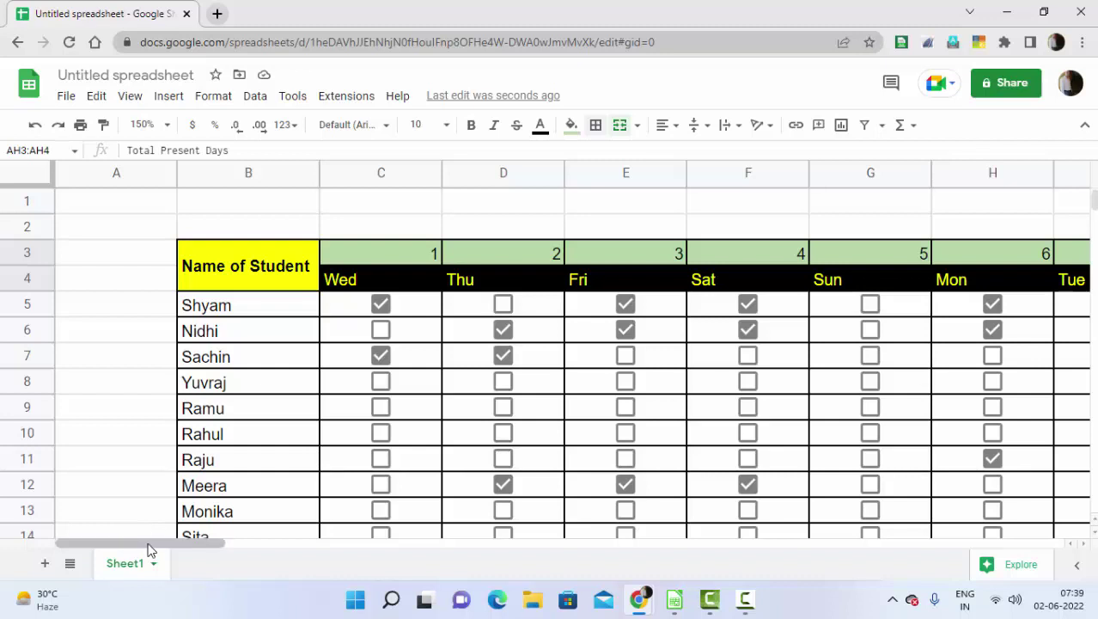
{"action": "mouse_move", "coordinate": [148, 543]}
{"action": "left_mouse_down"}
{"action": "mouse_move", "coordinate": [213, 550]}
{"action": "mouse_move", "coordinate": [165, 541]}
{"action": "left_mouse_up"}
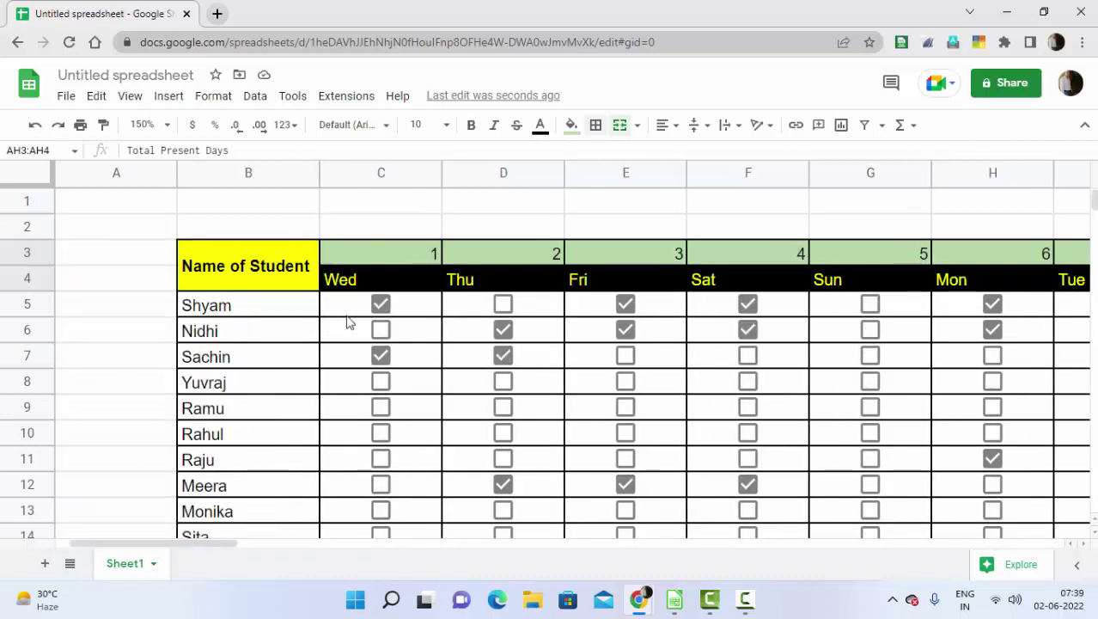
{"action": "mouse_move", "coordinate": [353, 313]}
{"action": "left_mouse_down"}
{"action": "mouse_move", "coordinate": [483, 326]}
{"action": "mouse_move", "coordinate": [675, 380]}
{"action": "mouse_move", "coordinate": [1000, 432]}
{"action": "mouse_move", "coordinate": [991, 457]}
{"action": "mouse_move", "coordinate": [1069, 481]}
{"action": "mouse_move", "coordinate": [1090, 512]}
{"action": "mouse_move", "coordinate": [1088, 560]}
{"action": "mouse_move", "coordinate": [1019, 331]}
{"action": "mouse_move", "coordinate": [999, 321]}
{"action": "left_mouse_up"}
{"action": "scroll", "coordinate": [1000, 321], "scroll_direction": "up", "scroll_amount": 2}
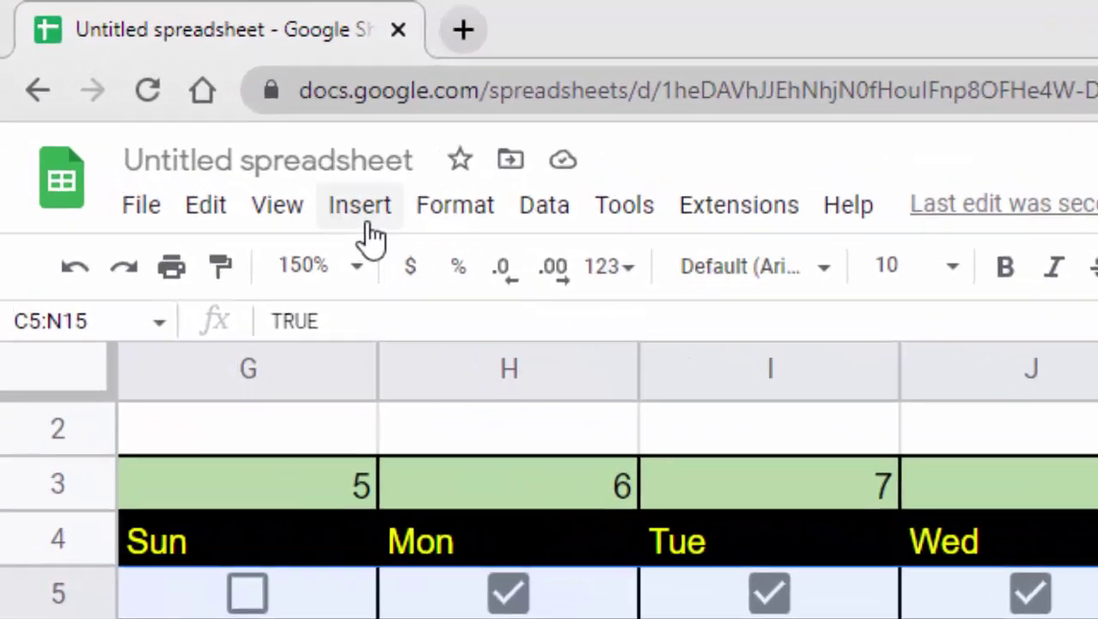
{"action": "left_click", "coordinate": [168, 95]}
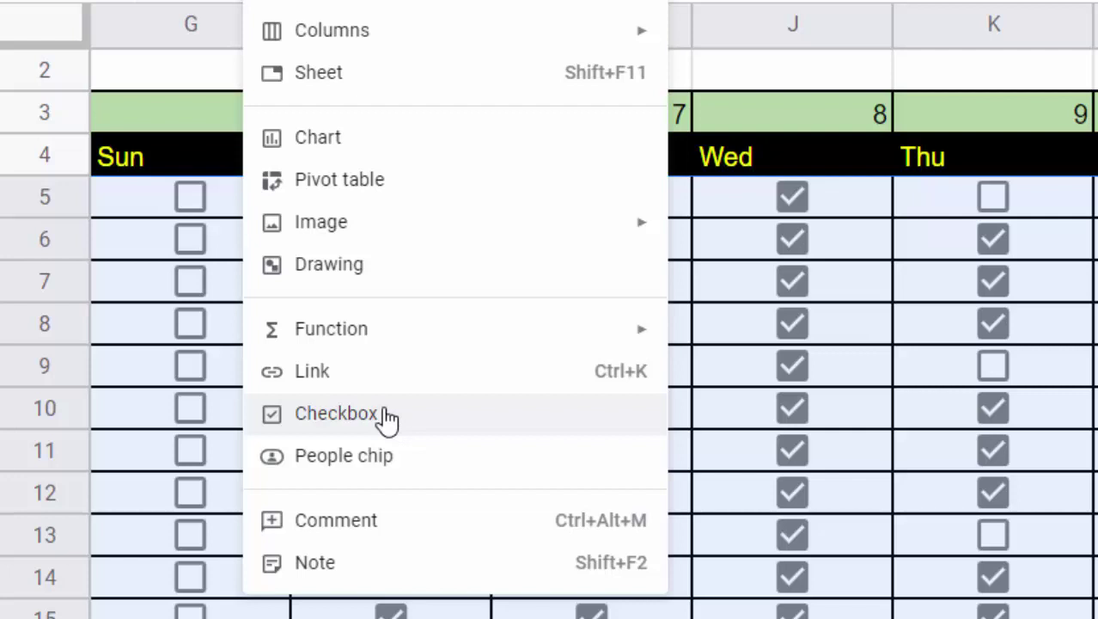
{"action": "left_click", "coordinate": [1042, 370]}
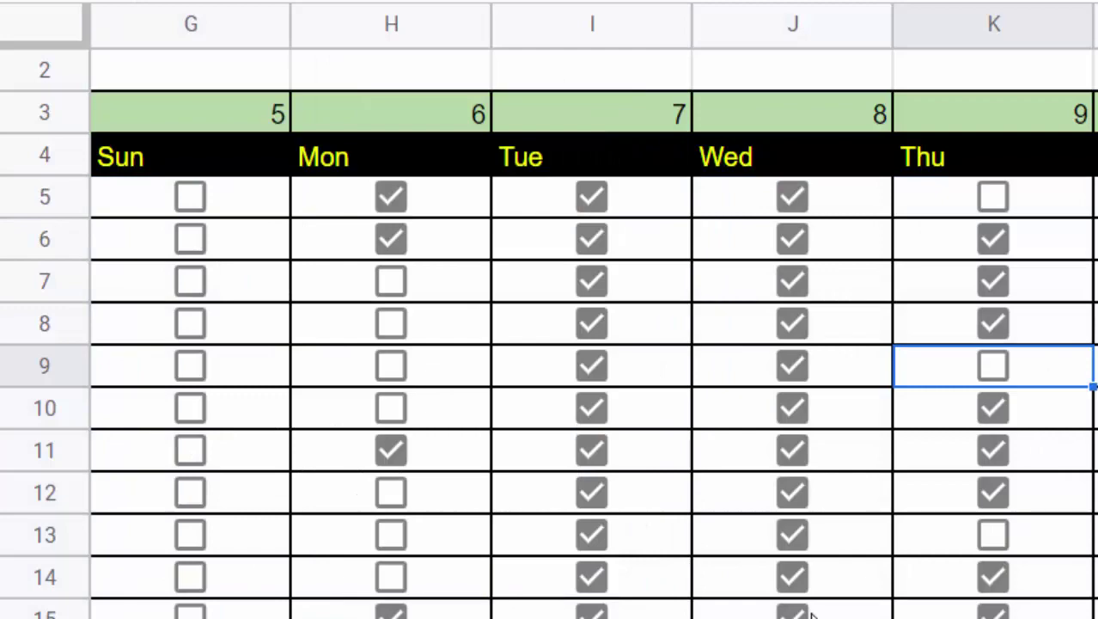
{"action": "left_click", "coordinate": [391, 610]}
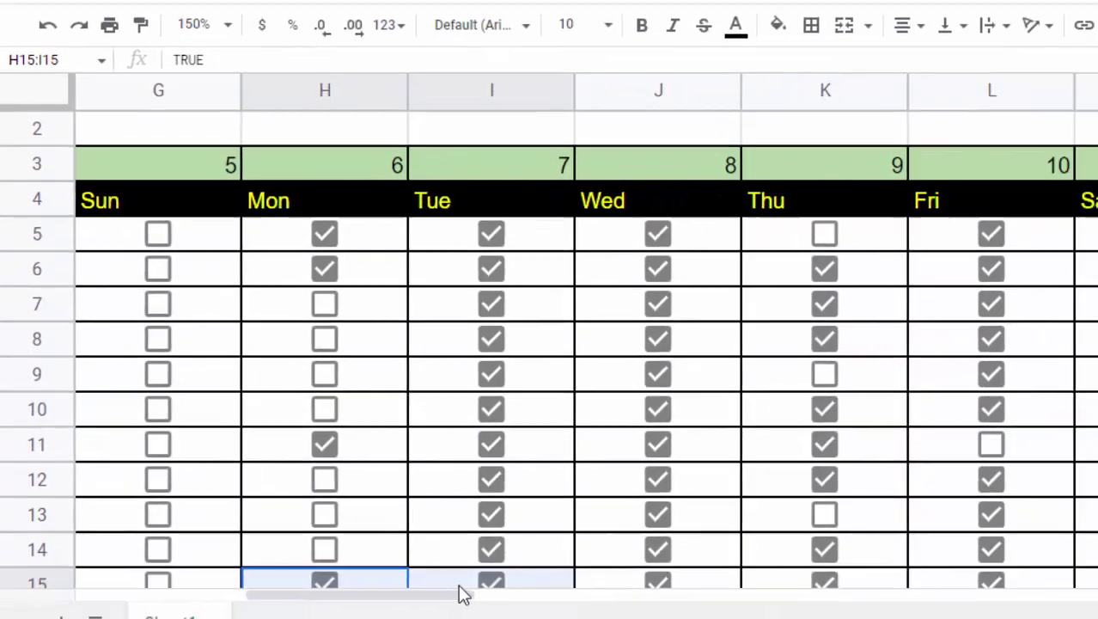
{"action": "left_click_drag", "start_coordinate": [391, 610], "coordinate": [446, 564]}
{"action": "left_click", "coordinate": [550, 395]}
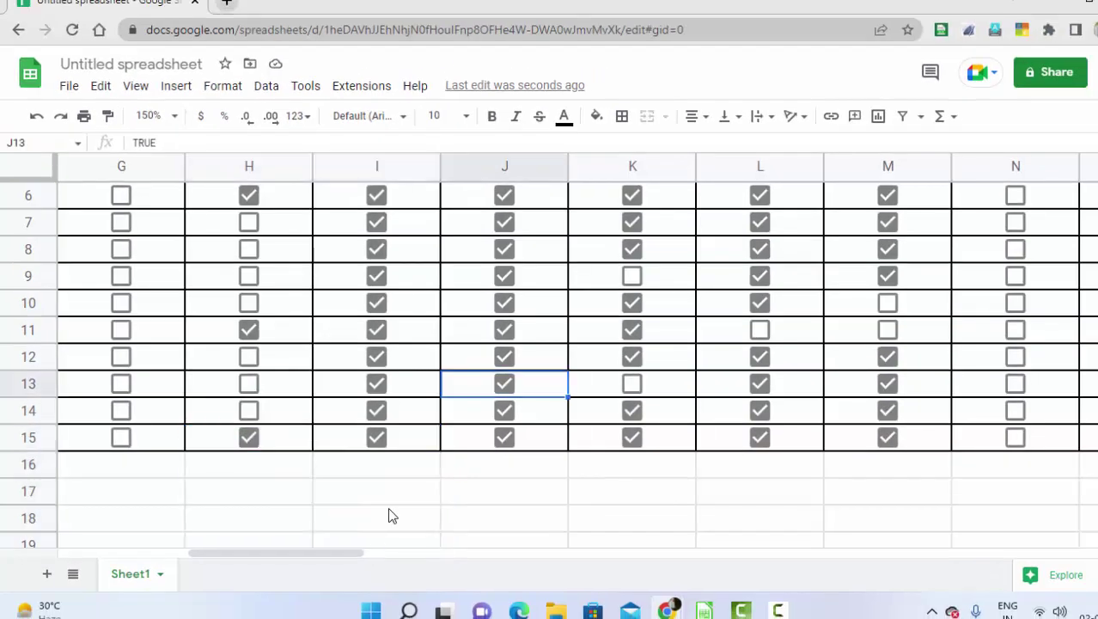
- Untick the first student's Thu 30 and Wed 29 boxes, dropping Total Present Days from 25 to 23
{"action": "left_click_drag", "start_coordinate": [295, 553], "coordinate": [875, 553]}
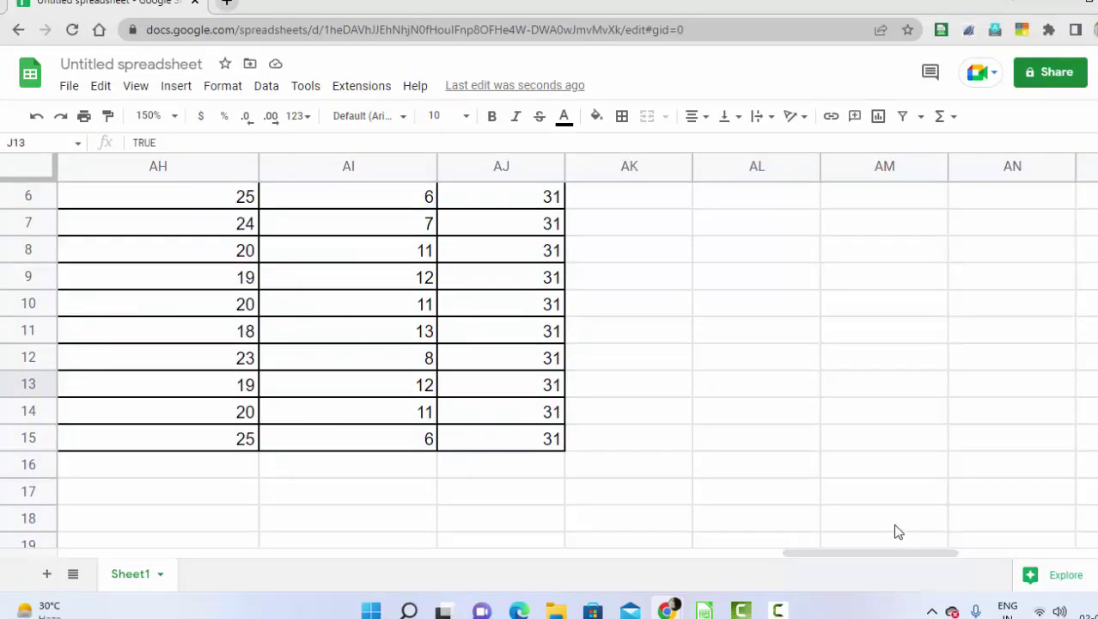
{"action": "scroll", "coordinate": [1016, 388], "scroll_direction": "up", "scroll_amount": 2}
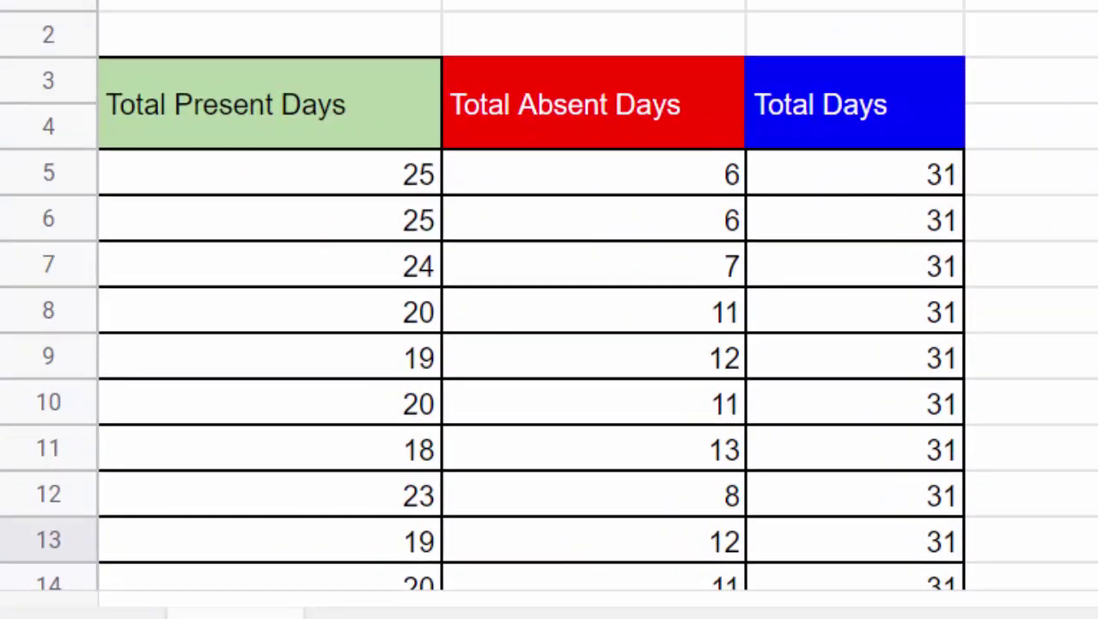
{"action": "scroll", "coordinate": [550, 344], "scroll_direction": "left", "scroll_amount": 2}
{"action": "scroll", "coordinate": [550, 344], "scroll_direction": "left", "scroll_amount": 1}
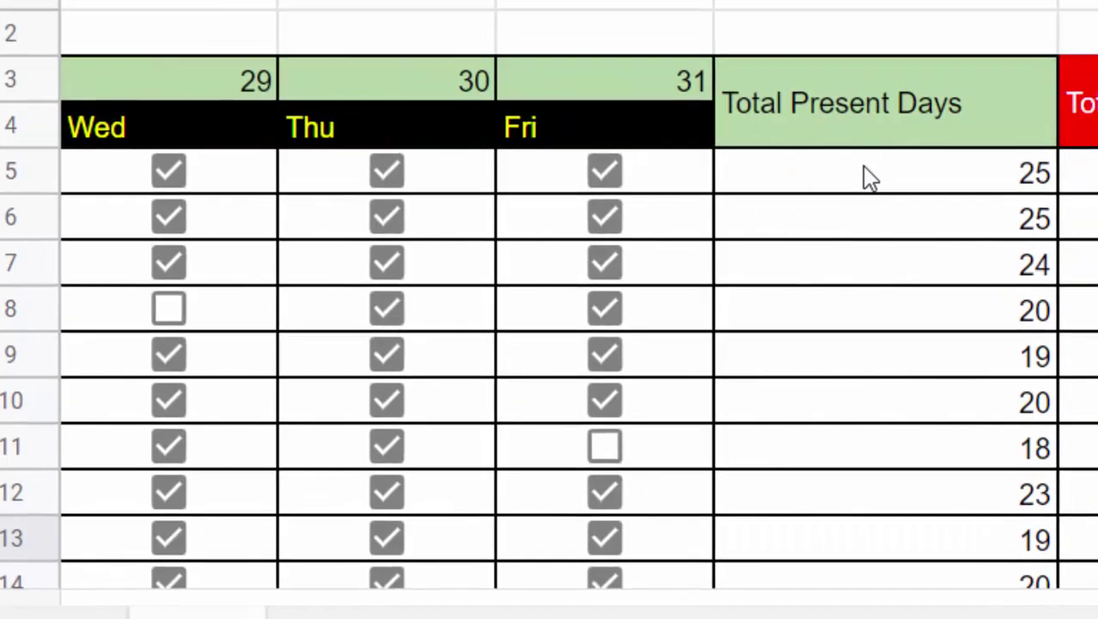
{"action": "left_click", "coordinate": [829, 188]}
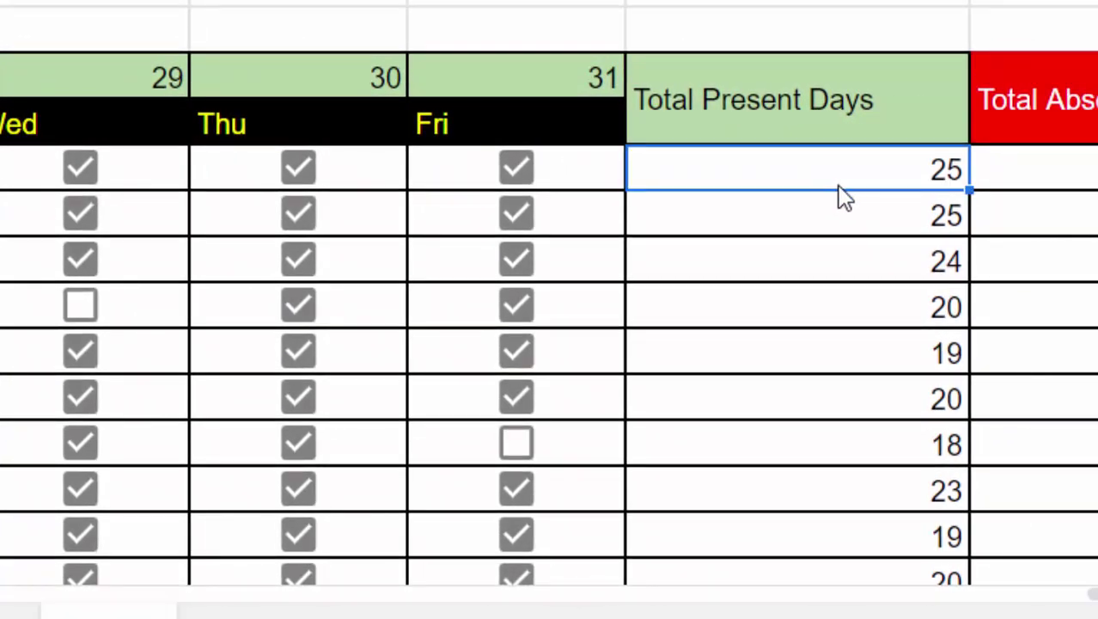
{"action": "left_click", "coordinate": [296, 167]}
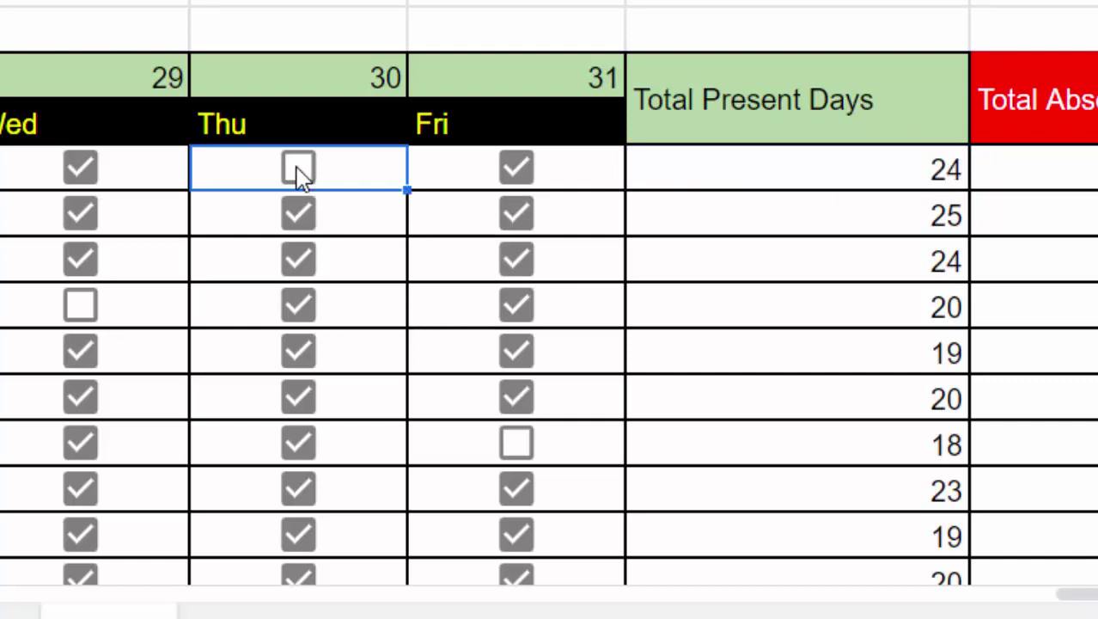
{"action": "left_click_drag", "start_coordinate": [1079, 575], "coordinate": [988, 595]}
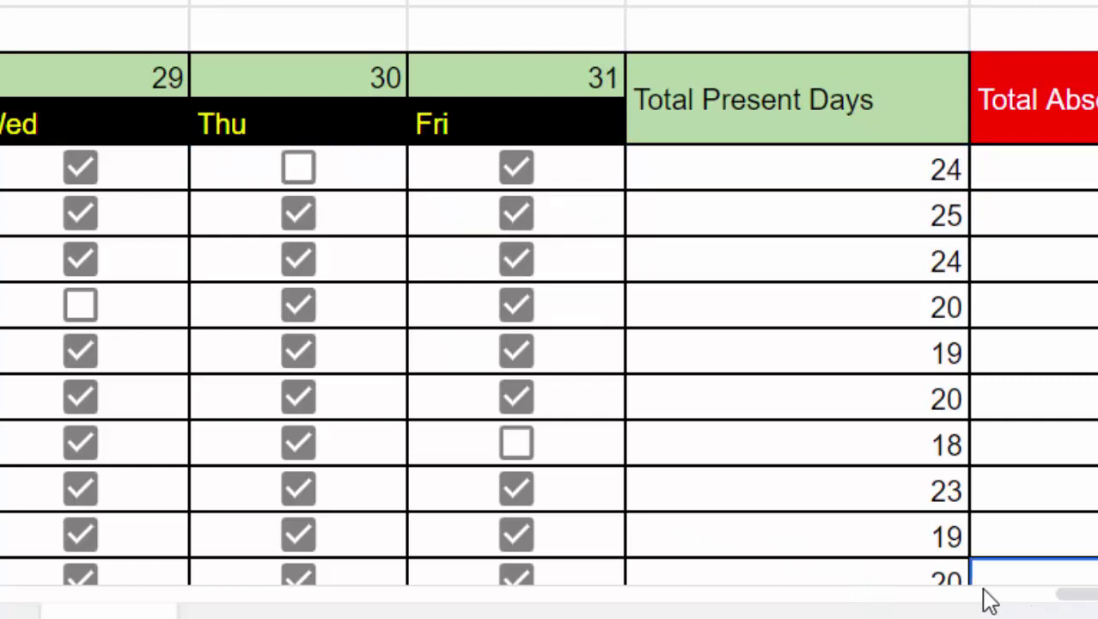
{"action": "left_click", "coordinate": [80, 75]}
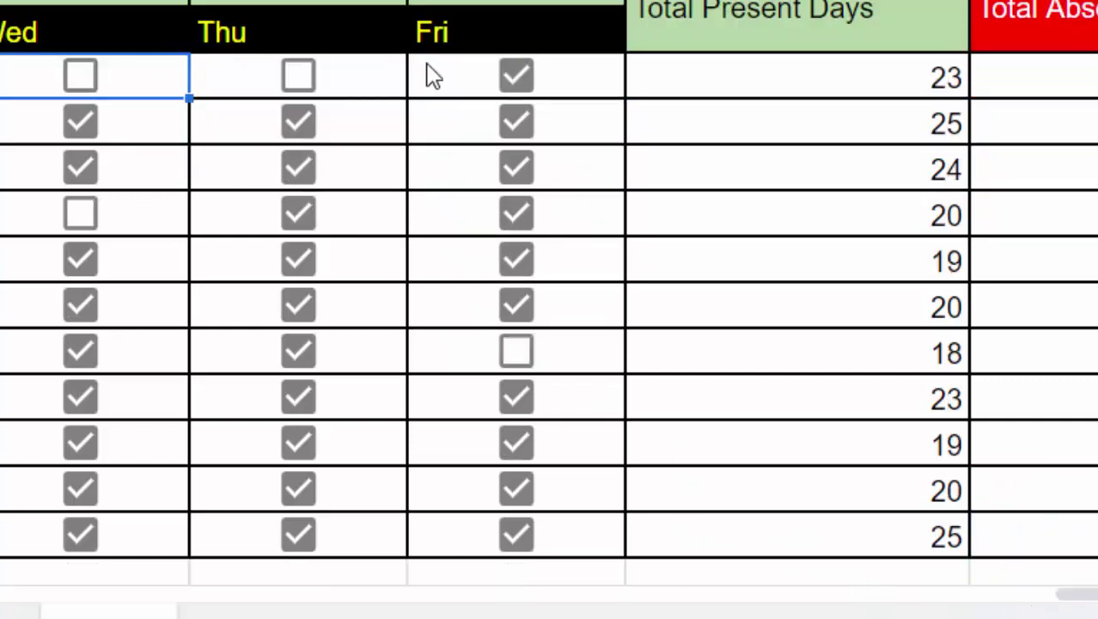
{"action": "left_click", "coordinate": [853, 91]}
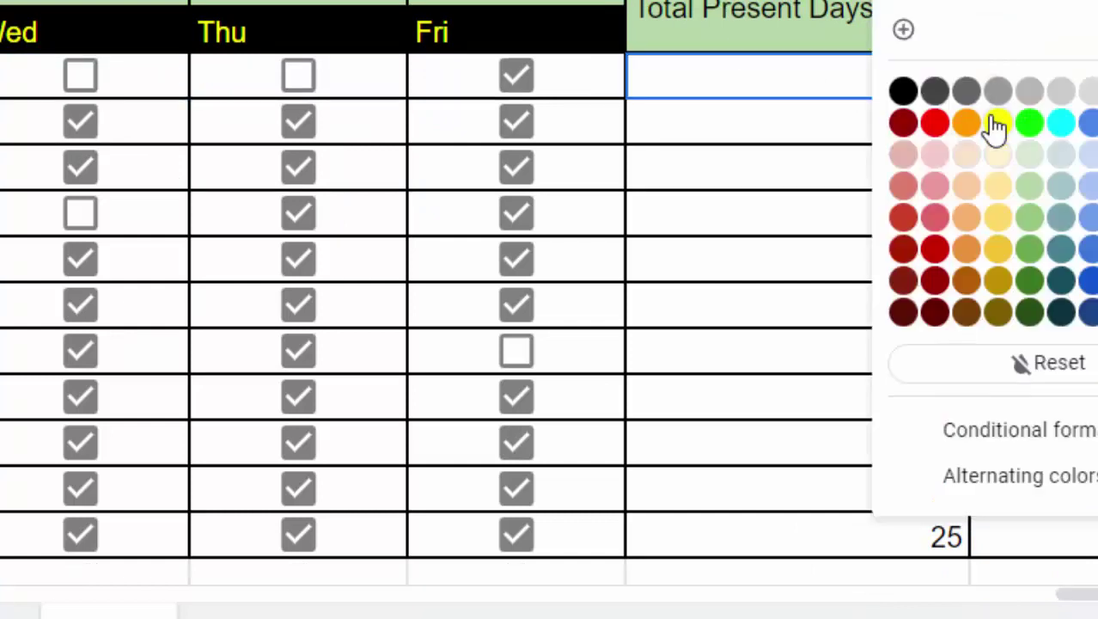
- Fill the AH5 total yellow and re-tick the first student's Wed 29 and Thu 30, restoring 25
{"action": "left_click", "coordinate": [993, 122]}
{"action": "left_click", "coordinate": [791, 107]}
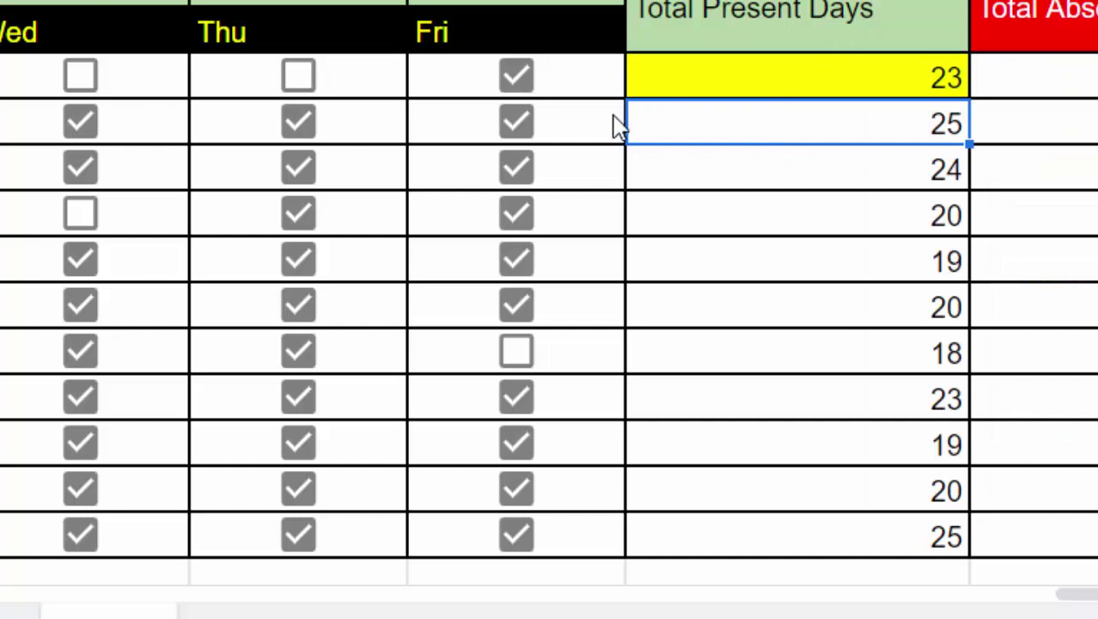
{"action": "left_click", "coordinate": [516, 77]}
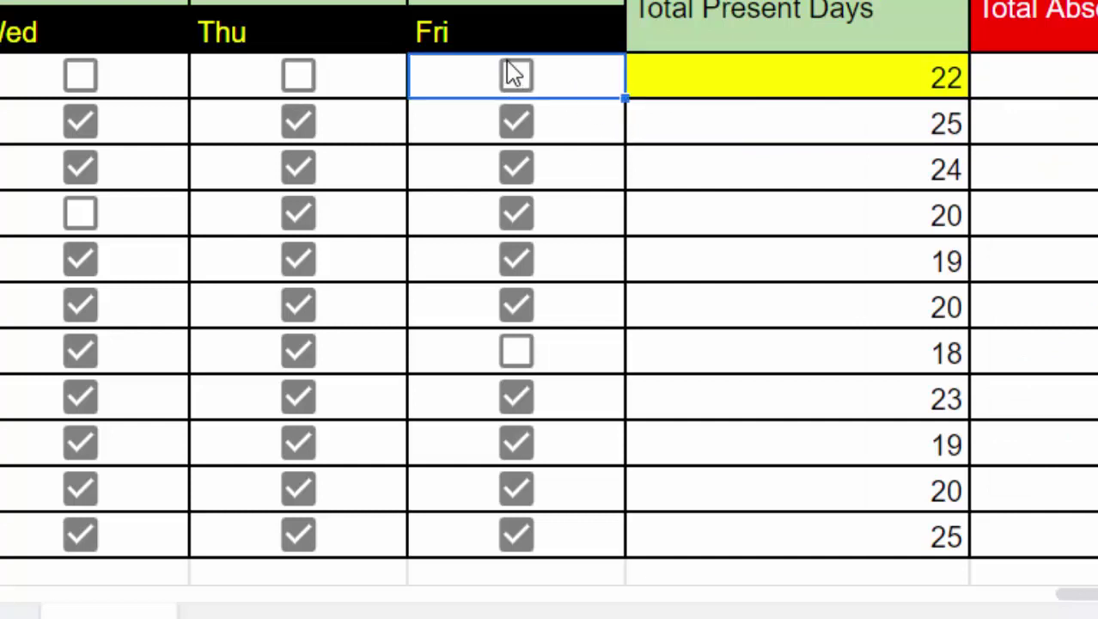
{"action": "left_click", "coordinate": [515, 76]}
{"action": "left_click", "coordinate": [312, 77]}
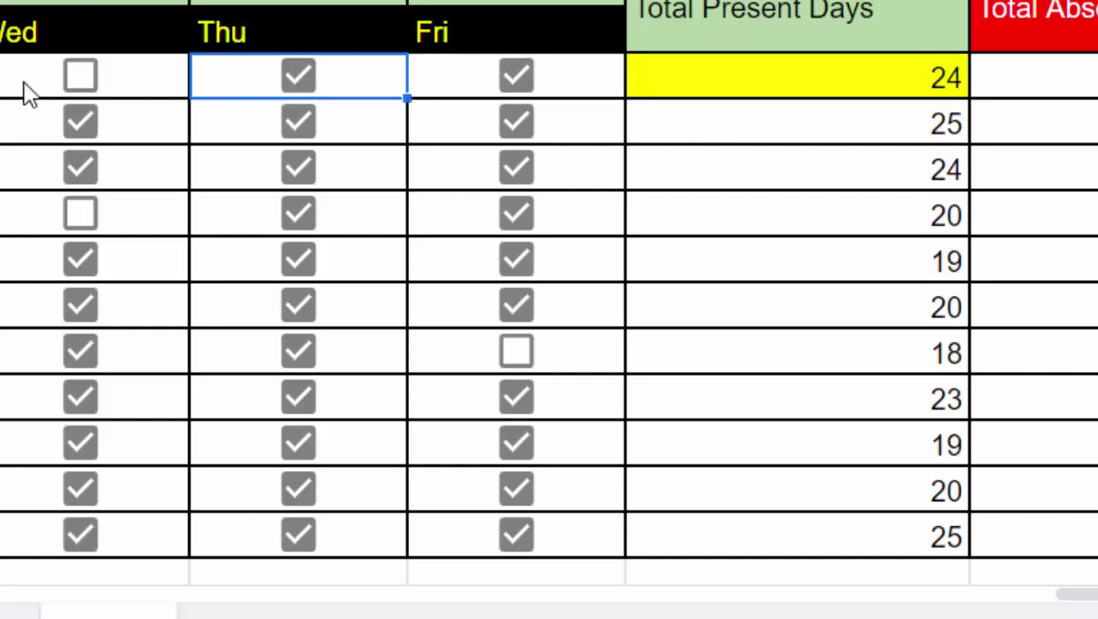
{"action": "left_click", "coordinate": [77, 76]}
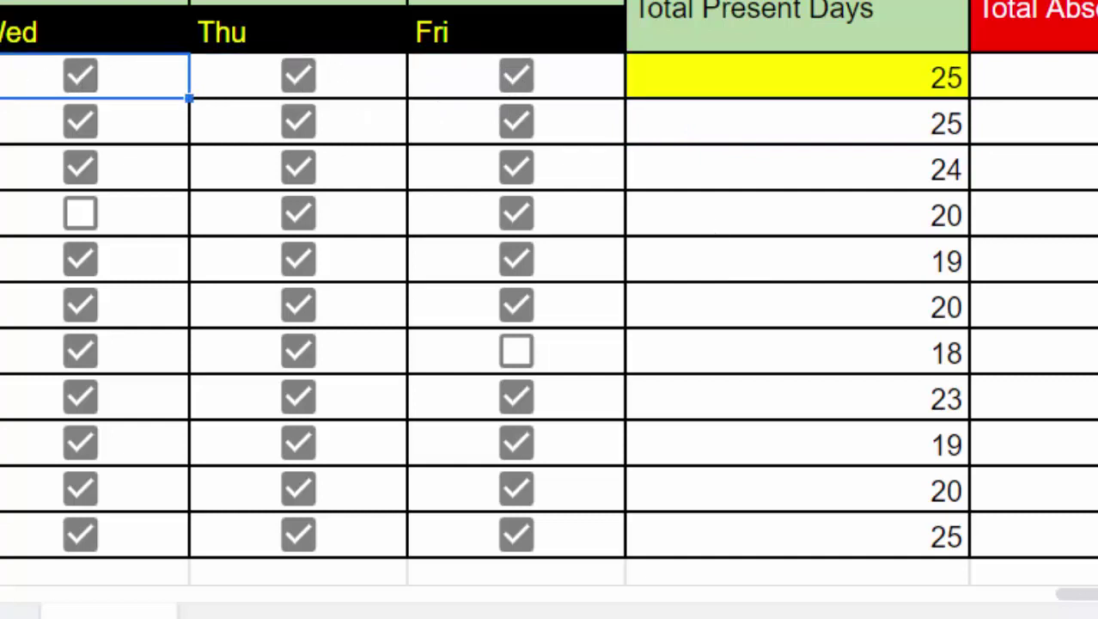
{"action": "mouse_move", "coordinate": [1088, 595]}
{"action": "left_mouse_down"}
{"action": "mouse_move", "coordinate": [107, 584]}
{"action": "mouse_move", "coordinate": [1066, 593]}
{"action": "left_mouse_up"}
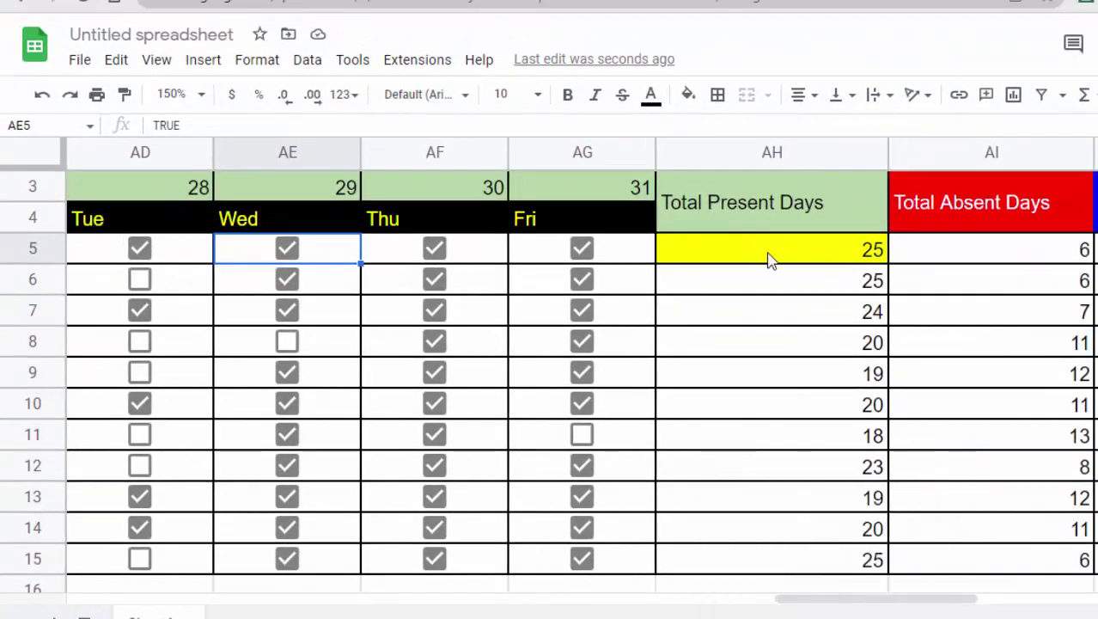
- Delete the Total Present Days values in AH5:AH15, keeping AH5's yellow fill
{"action": "left_click", "coordinate": [200, 62]}
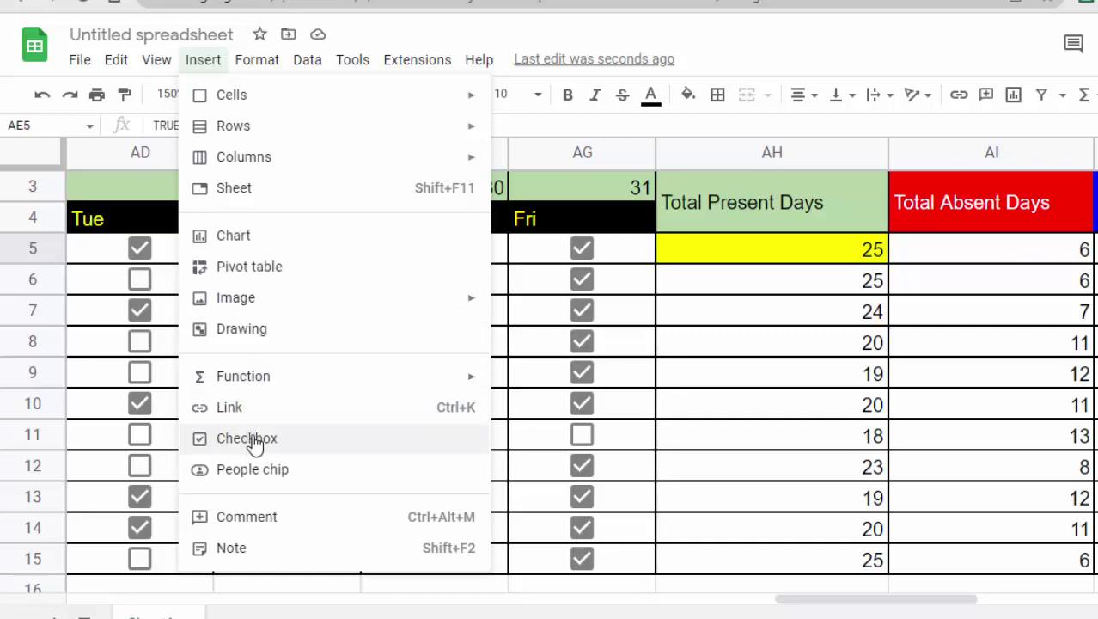
{"action": "left_click", "coordinate": [738, 437]}
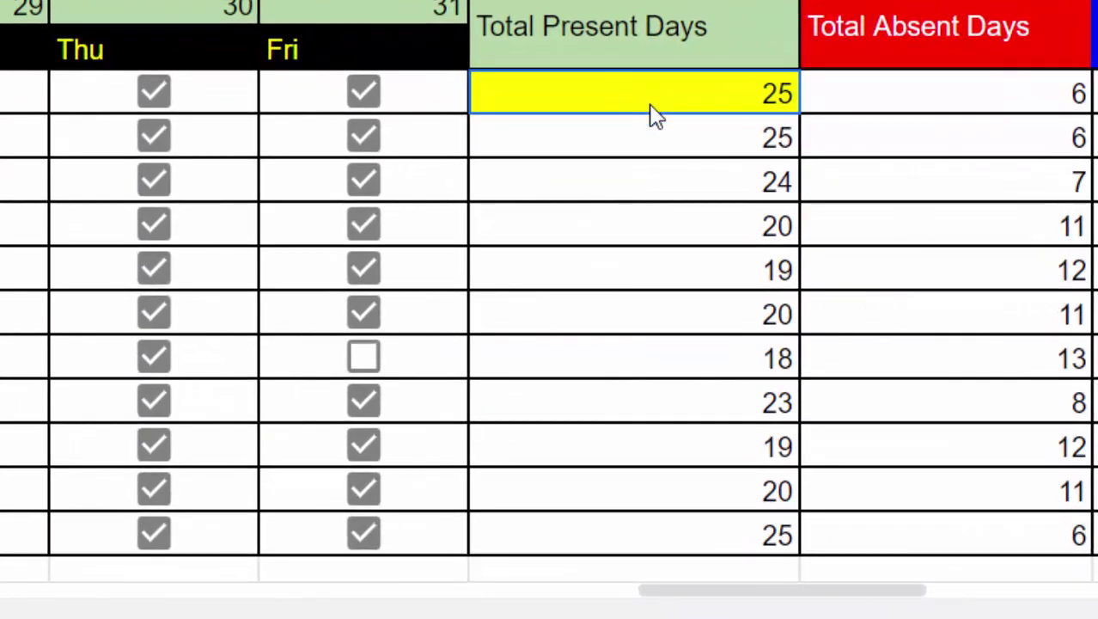
{"action": "left_click_drag", "start_coordinate": [703, 166], "coordinate": [688, 543]}
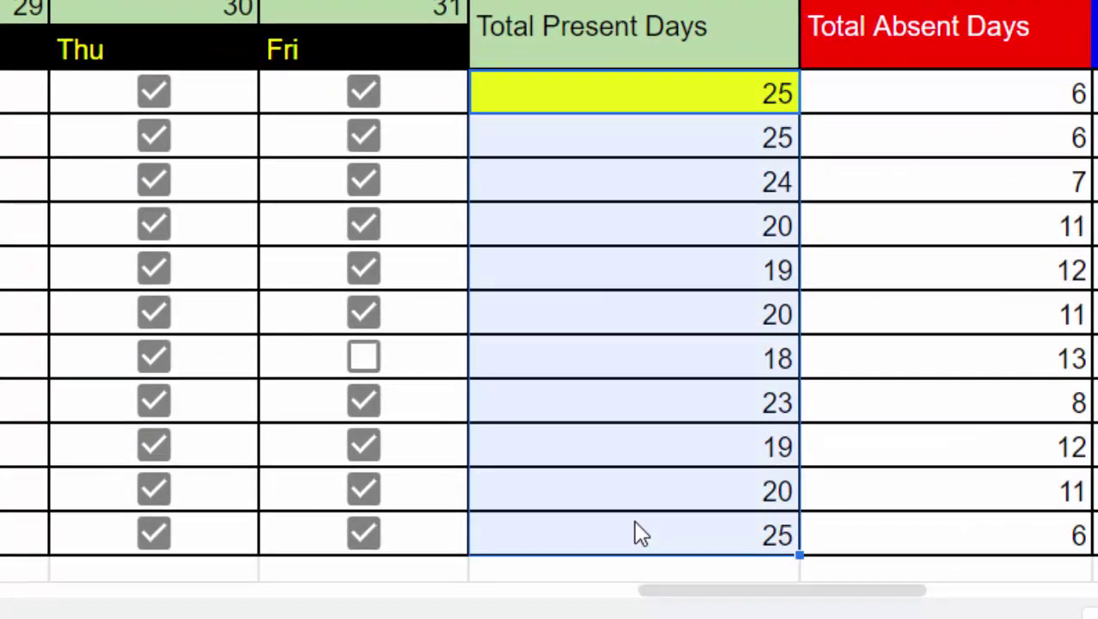
{"action": "key", "text": "Delete"}
- Enter =COUNTIF(C5:AG5,TRUE) in AH5 to count the first student's ticked days, giving 25
{"action": "left_click", "coordinate": [572, 94]}
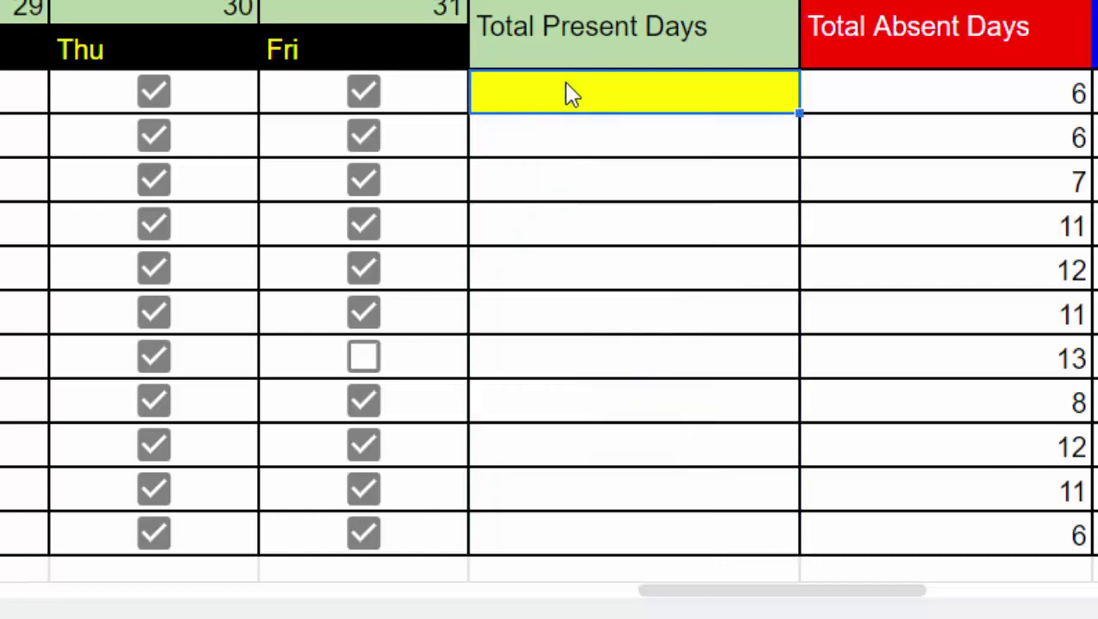
{"action": "type", "text": "=cou"}
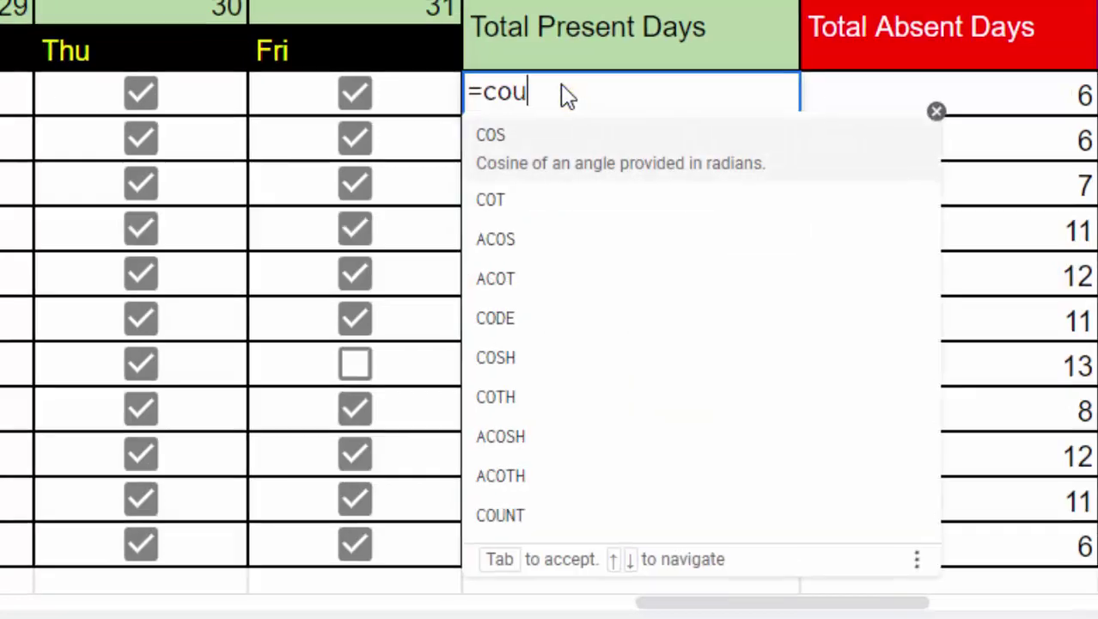
{"action": "type", "text": "ntif("}
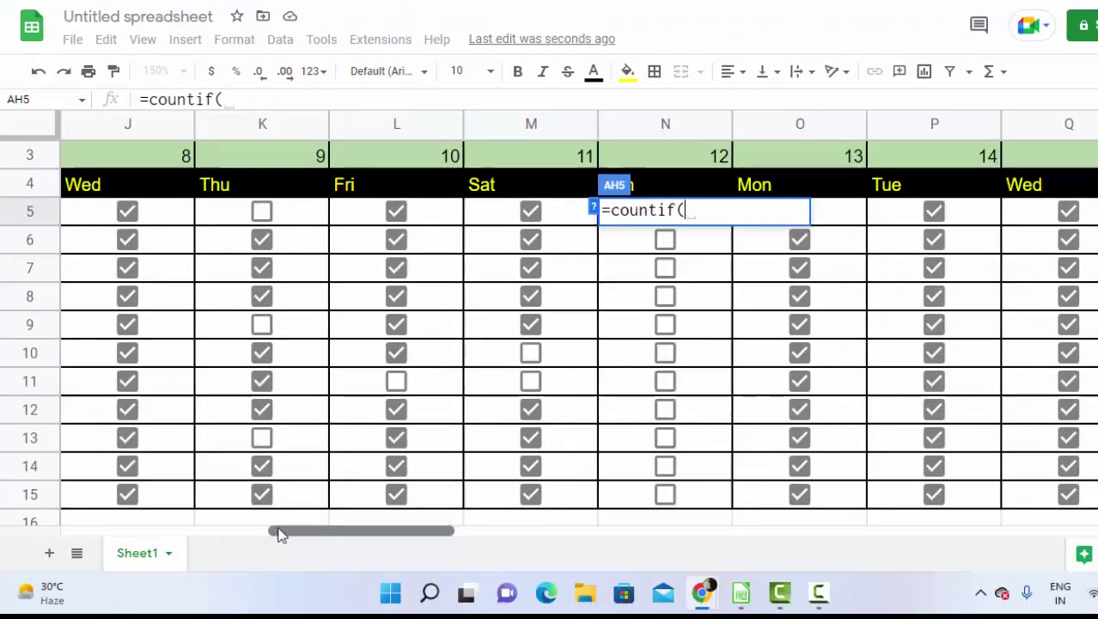
{"action": "left_click_drag", "start_coordinate": [277, 529], "coordinate": [129, 525]}
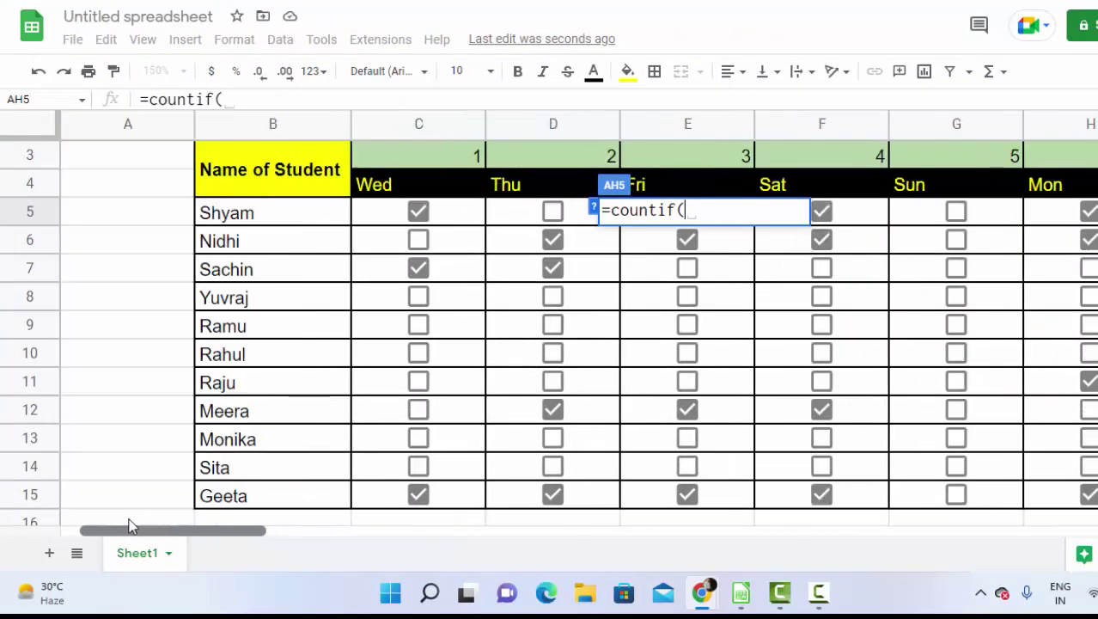
{"action": "left_click", "coordinate": [414, 218]}
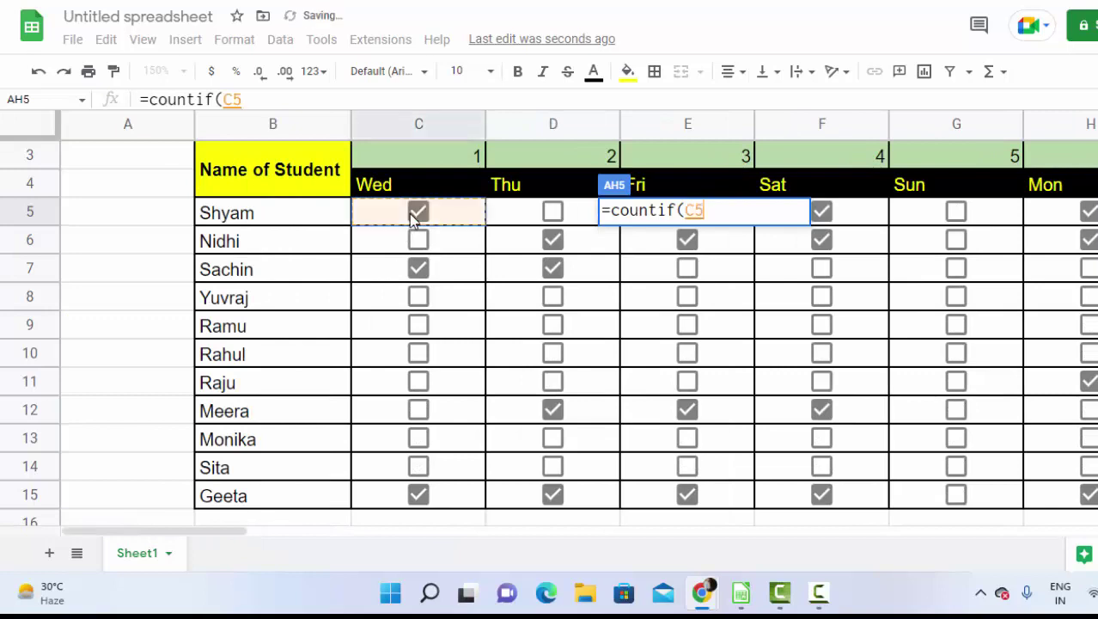
{"action": "key", "text": "shift+Right"}
{"action": "key", "text": "shift+Right"}
{"action": "key", "text": "shift+Right"}
{"action": "key", "text": "shift+Right"}
{"action": "key", "text": "shift+Right"}
{"action": "key", "text": "shift+Right"}
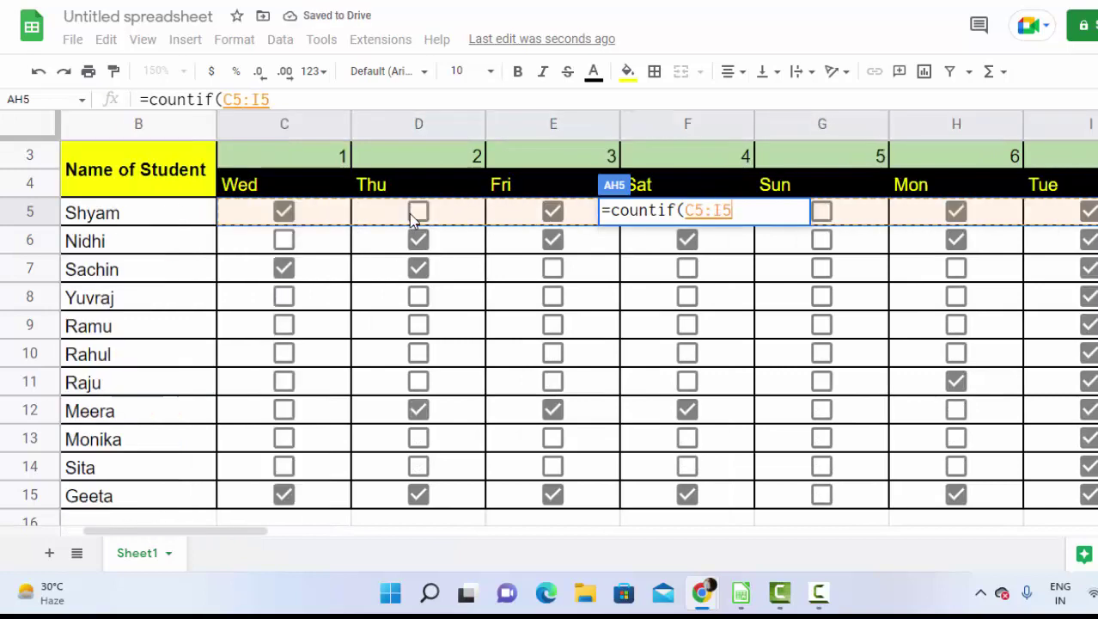
{"action": "key", "text": "shift+Right"}
{"action": "key", "text": "shift+Right"}
{"action": "key", "text": "shift+Right"}
{"action": "key", "text": "shift+Right"}
{"action": "key", "text": "shift+Right"}
{"action": "key", "text": "shift+Right"}
{"action": "key", "text": "shift+Right"}
{"action": "key", "text": "shift+Right"}
{"action": "key", "text": "shift+Right"}
{"action": "key", "text": "shift+Right"}
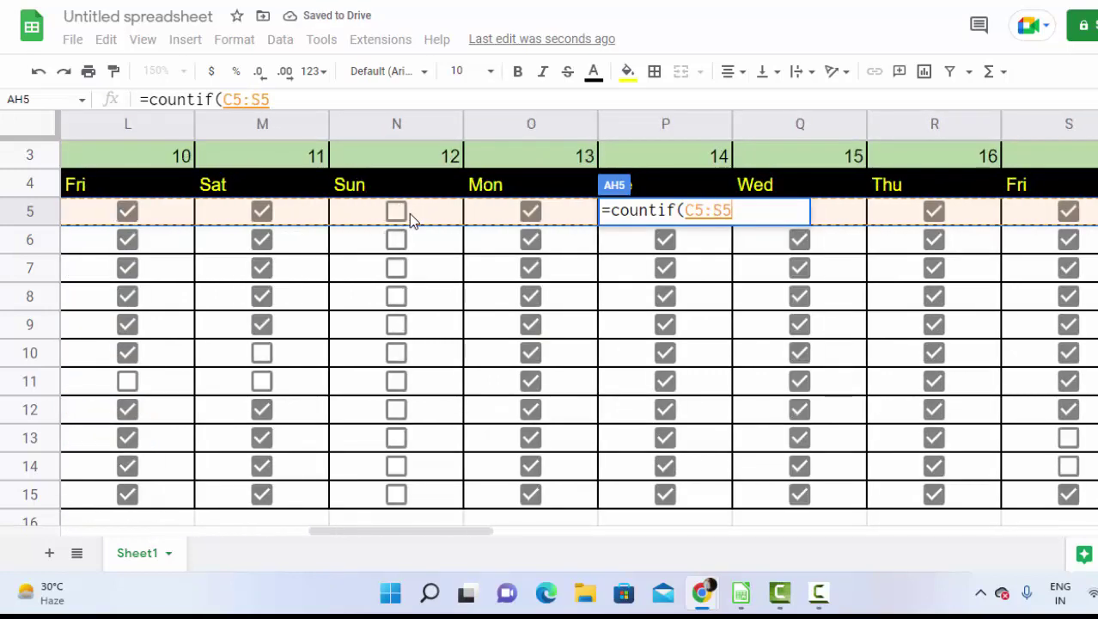
{"action": "key", "text": "shift+Right"}
{"action": "key", "text": "shift+Right"}
{"action": "key", "text": "shift+Right"}
{"action": "key", "text": "shift+Right"}
{"action": "key", "text": "shift+Right"}
{"action": "key", "text": "shift+Right"}
{"action": "key", "text": "shift+Right"}
{"action": "key", "text": "shift+Right"}
{"action": "key", "text": "shift+Right"}
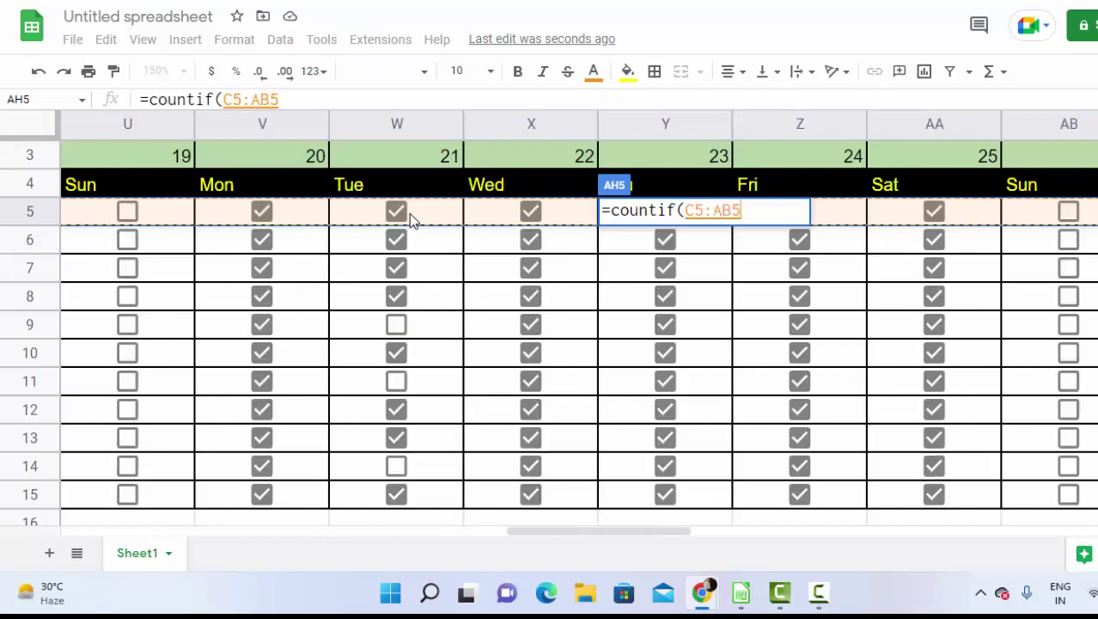
{"action": "key", "text": "shift+Right"}
{"action": "key", "text": "shift+Right"}
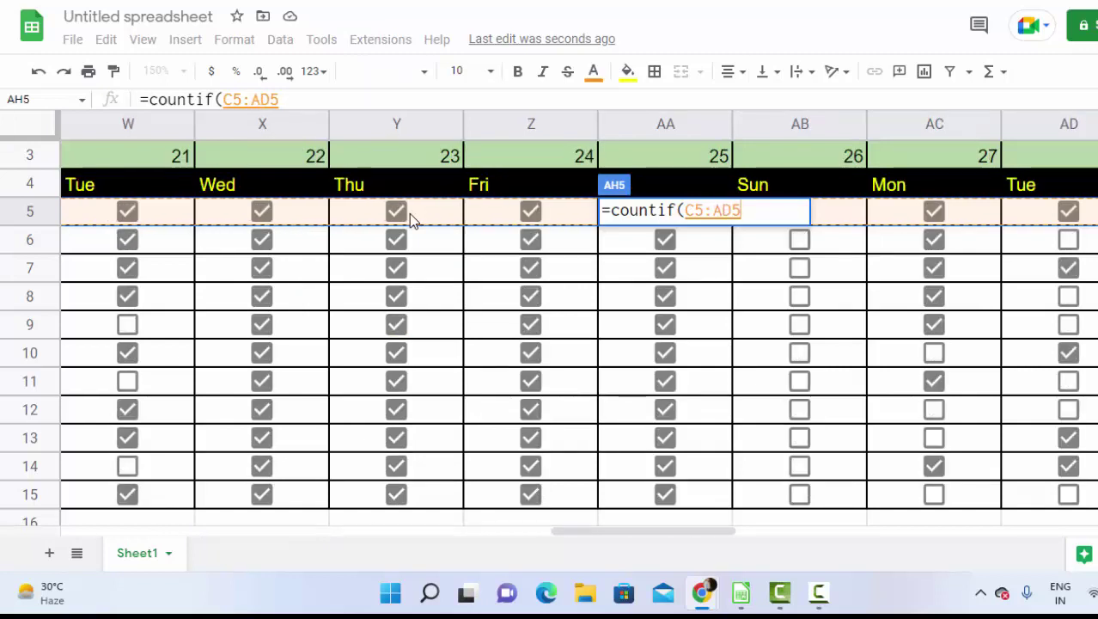
{"action": "key", "text": "shift+Right"}
{"action": "key", "text": "shift+Right"}
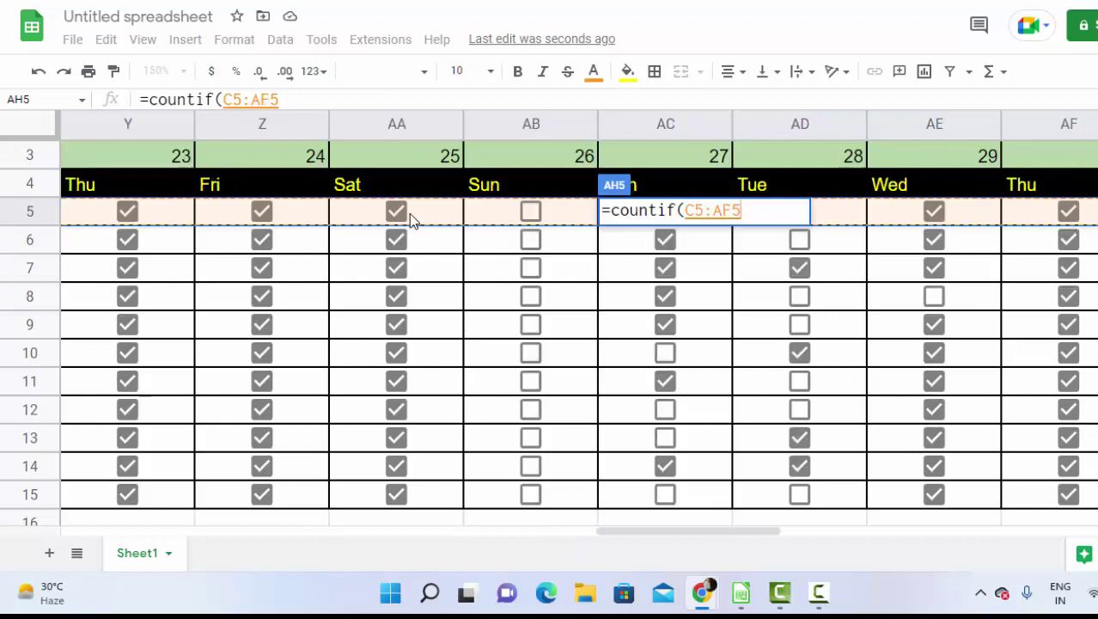
{"action": "key", "text": "shift+Right"}
{"action": "key", "text": "shift+Right"}
{"action": "key", "text": "shift+Right"}
{"action": "key", "text": "shift+Left"}
{"action": "key", "text": "shift+Left"}
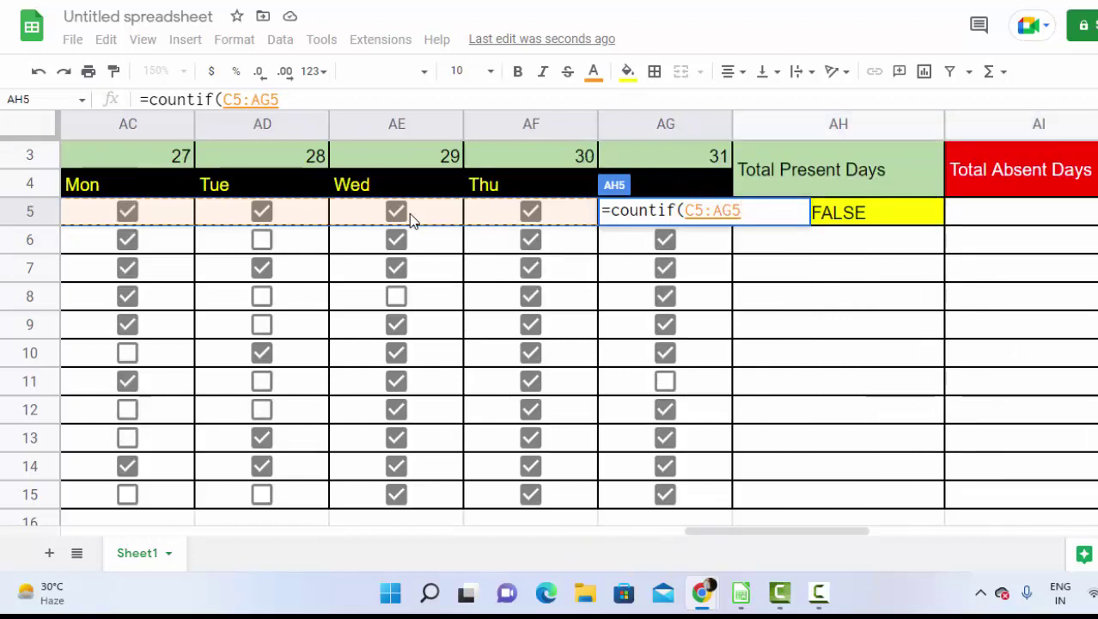
{"action": "type", "text": ",true)"}
{"action": "key", "text": "Return"}
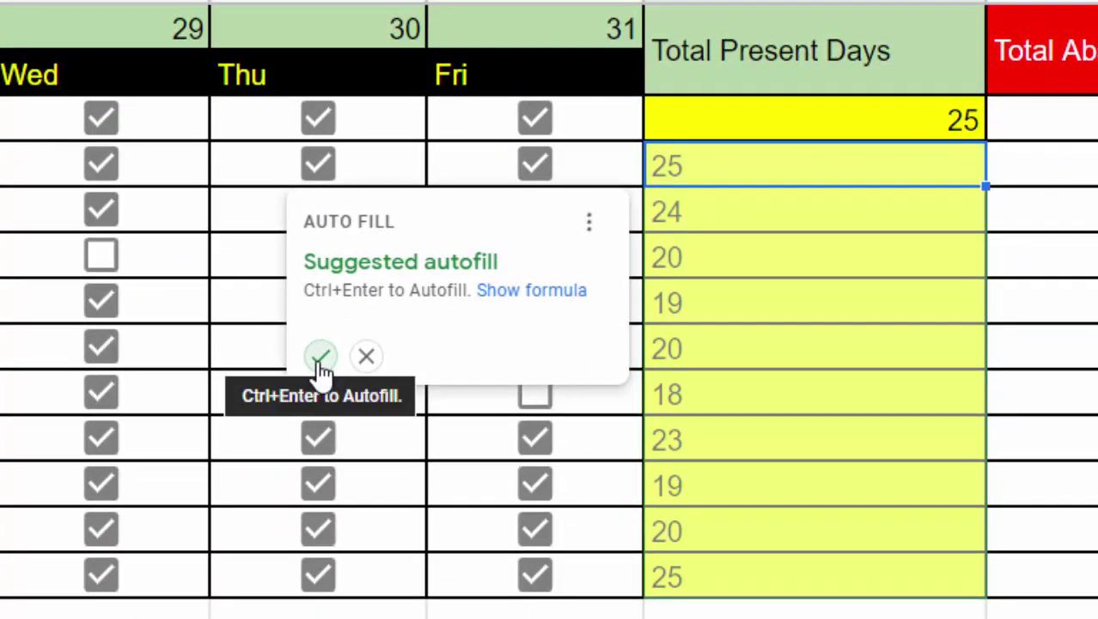
- Accept the autofill suggestion to copy the present-days formula down AH6:AH15, totals ranging 18–25
{"action": "left_click", "coordinate": [320, 356]}
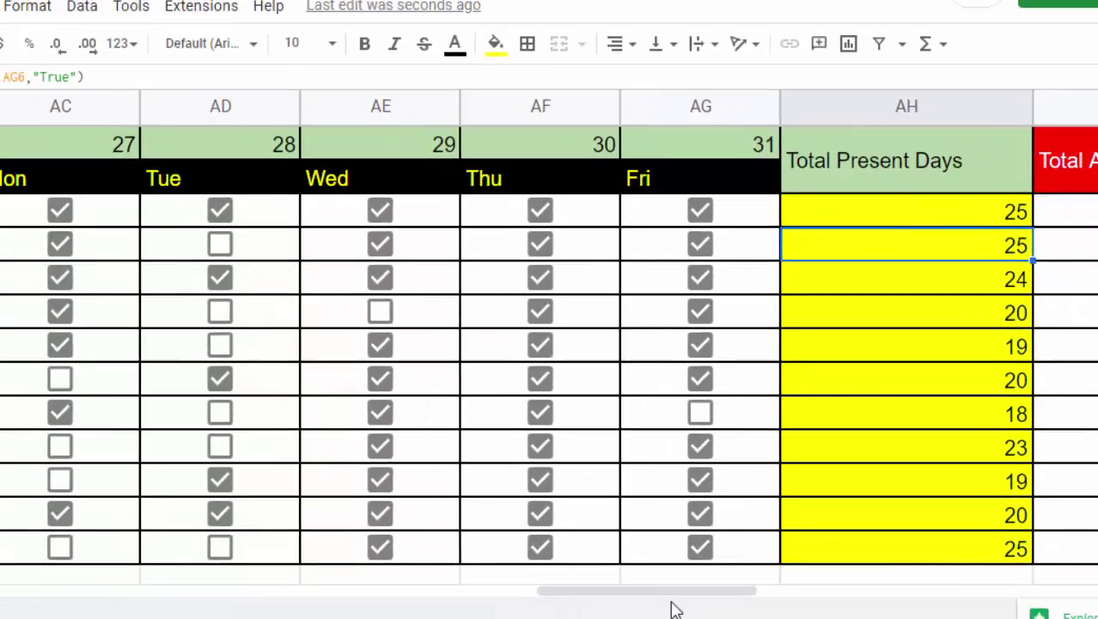
{"action": "mouse_move", "coordinate": [763, 564]}
{"action": "left_mouse_down"}
{"action": "mouse_move", "coordinate": [726, 578]}
{"action": "mouse_move", "coordinate": [362, 569]}
{"action": "mouse_move", "coordinate": [176, 525]}
{"action": "left_mouse_up"}
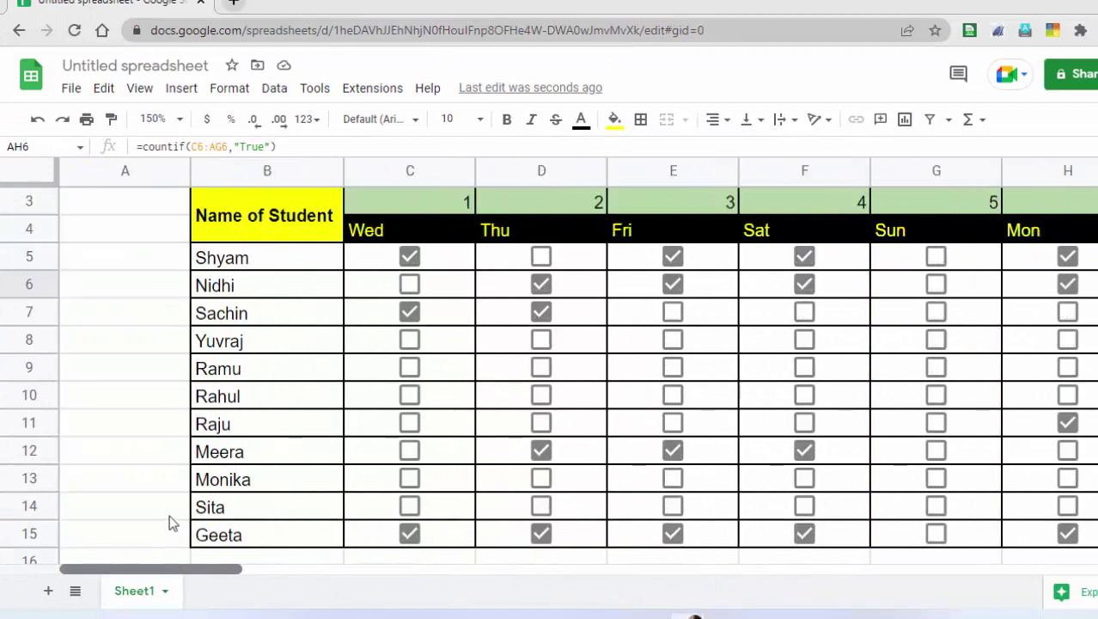
{"action": "scroll", "coordinate": [258, 528], "scroll_direction": "right", "scroll_amount": 3}
{"action": "scroll", "coordinate": [211, 527], "scroll_direction": "left", "scroll_amount": 3}
{"action": "left_click_drag", "start_coordinate": [206, 568], "coordinate": [868, 519]}
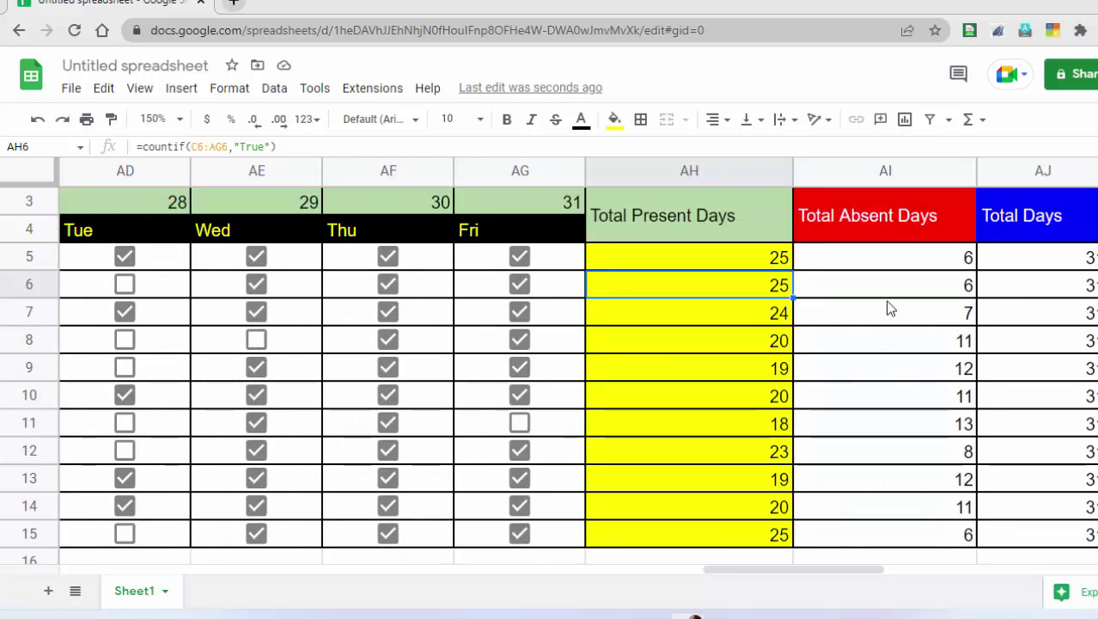
{"action": "left_click", "coordinate": [889, 268]}
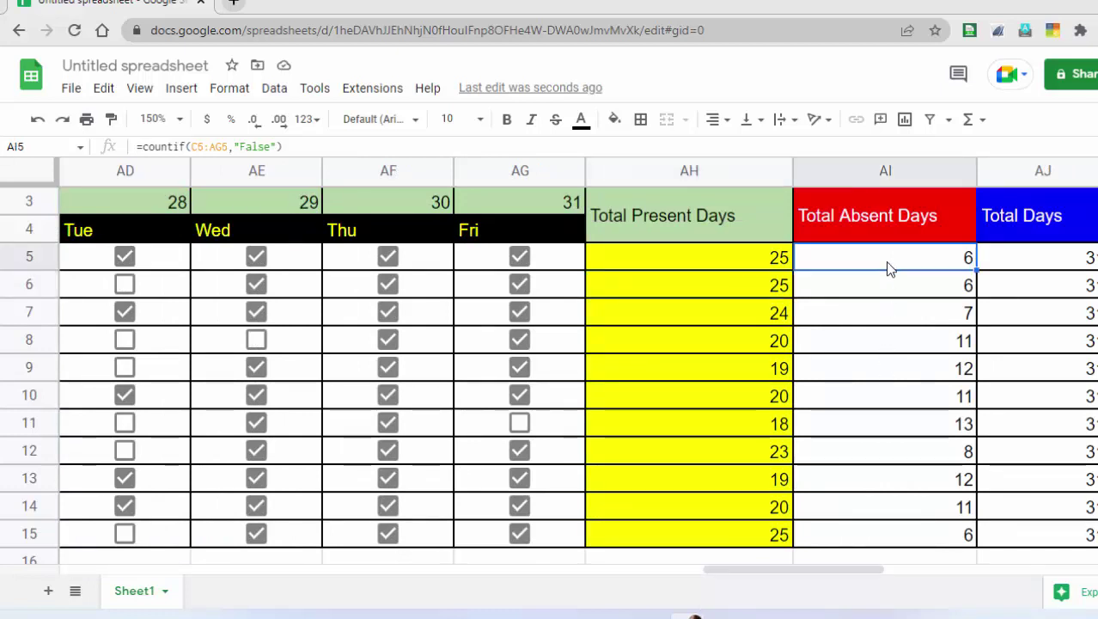
- Replace AI5 with =COUNTIF(C5:AG5,"False") to count the first student's absent days, giving 6
{"action": "double_click", "coordinate": [890, 269]}
{"action": "key", "text": "ctrl+a"}
{"action": "type", "text": "=c"}
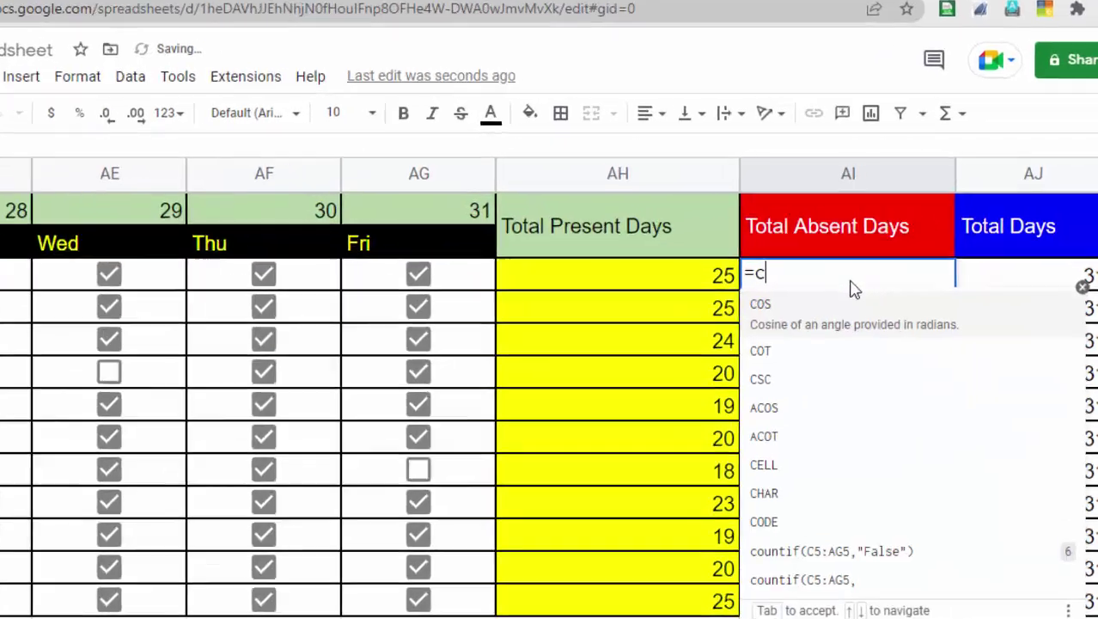
{"action": "type", "text": "ount"}
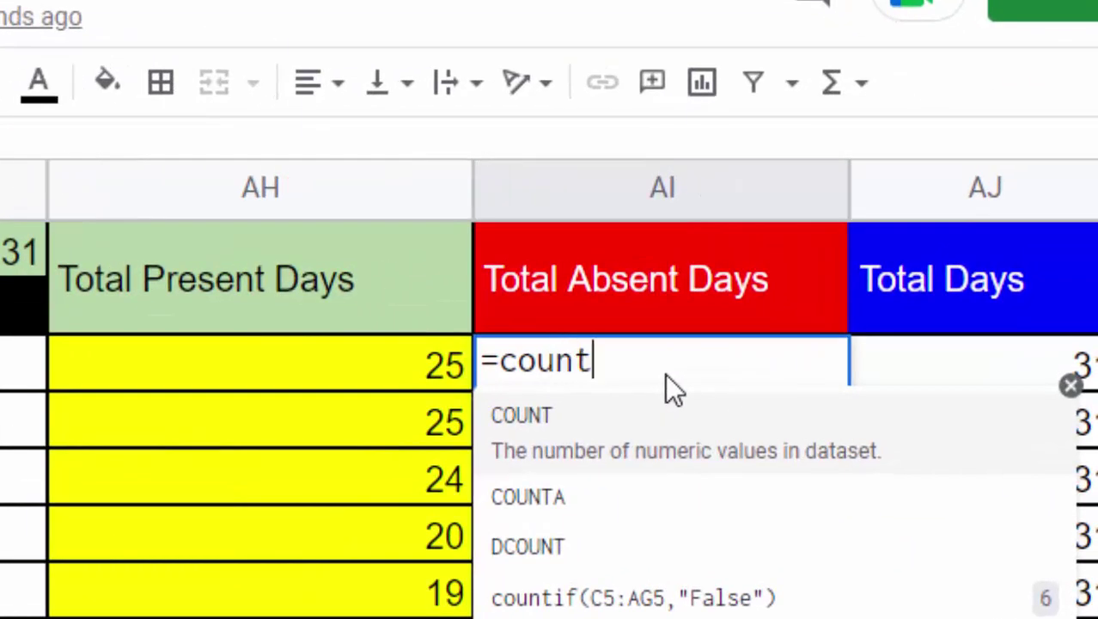
{"action": "type", "text": "if("}
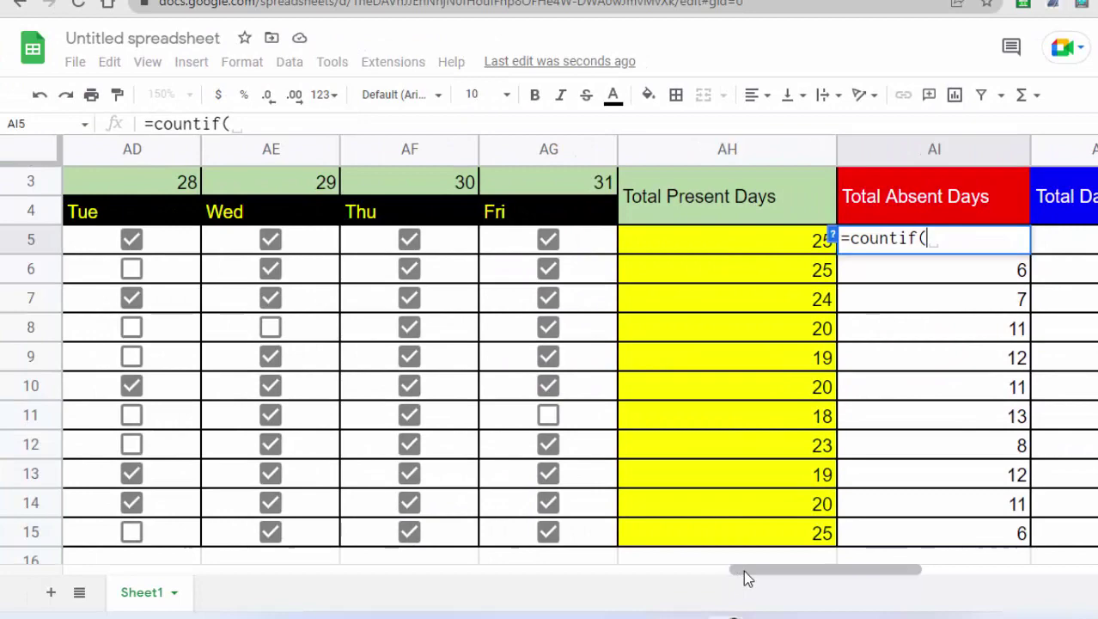
{"action": "left_click_drag", "start_coordinate": [744, 570], "coordinate": [118, 559]}
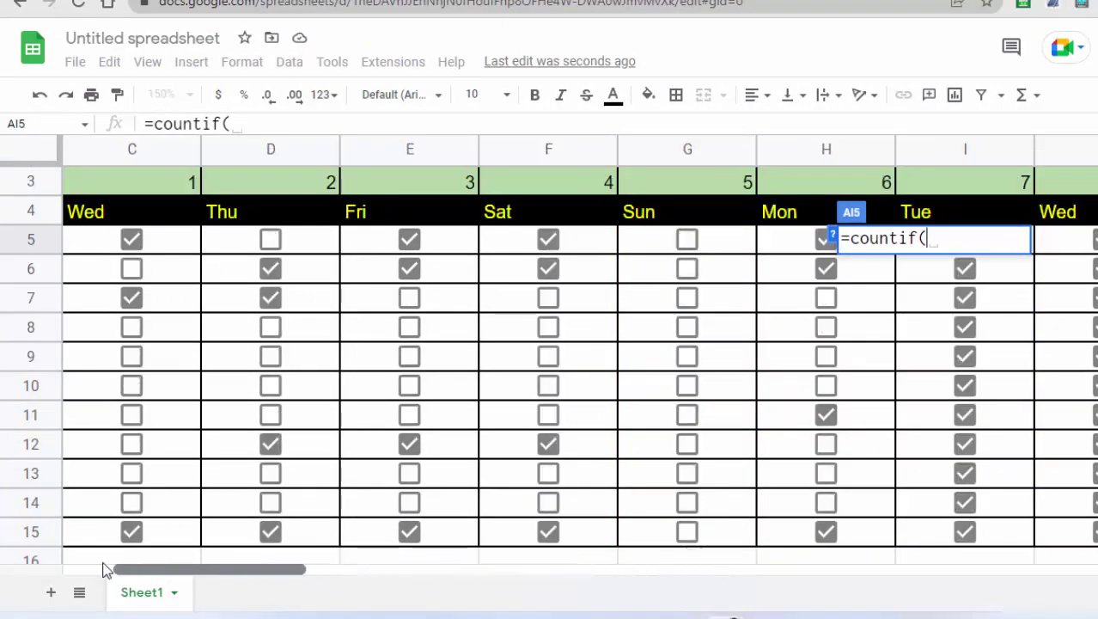
{"action": "left_click", "coordinate": [411, 244]}
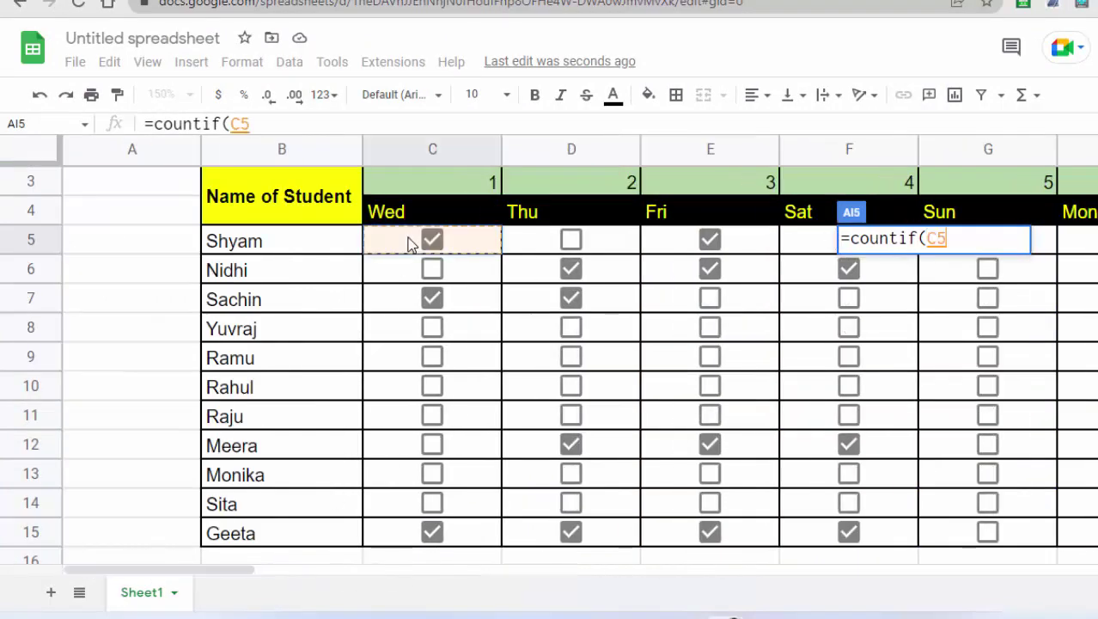
{"action": "key", "text": "shift+Right"}
{"action": "key", "text": "shift+Right"}
{"action": "key", "text": "shift+Right"}
{"action": "key", "text": "shift+Right"}
{"action": "key", "text": "shift+Right"}
{"action": "key", "text": "shift+Right"}
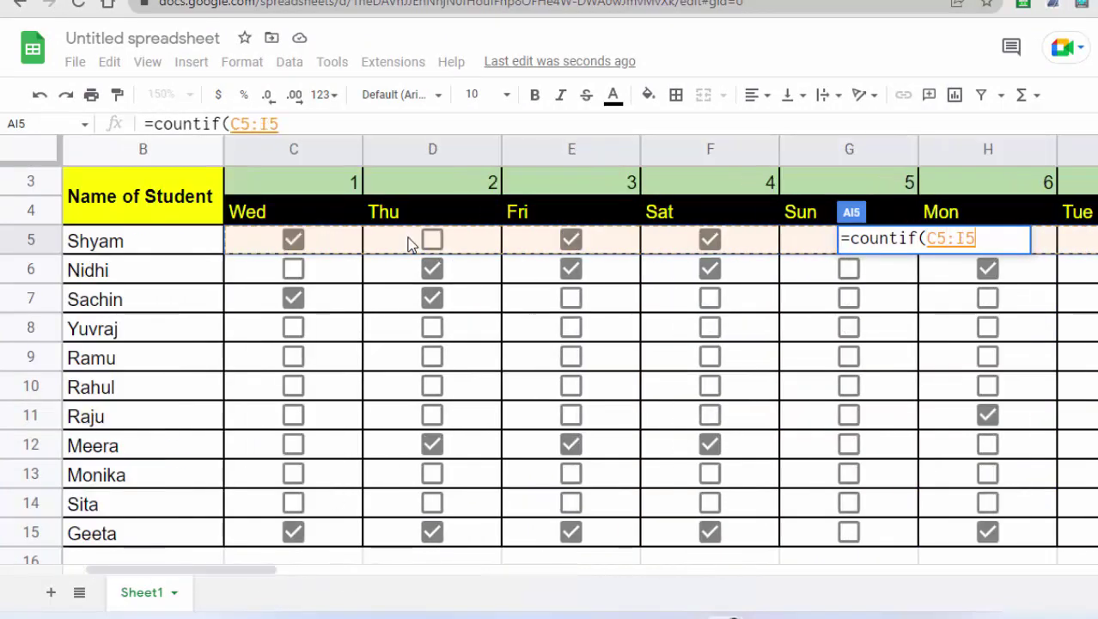
{"action": "key", "text": "shift+Right"}
{"action": "key", "text": "shift+Right"}
{"action": "key", "text": "shift+Right"}
{"action": "key", "text": "shift+Right"}
{"action": "key", "text": "shift+Right"}
{"action": "key", "text": "shift+Right"}
{"action": "key", "text": "shift+Right"}
{"action": "key", "text": "shift+Right"}
{"action": "key", "text": "shift+Right"}
{"action": "key", "text": "shift+Right"}
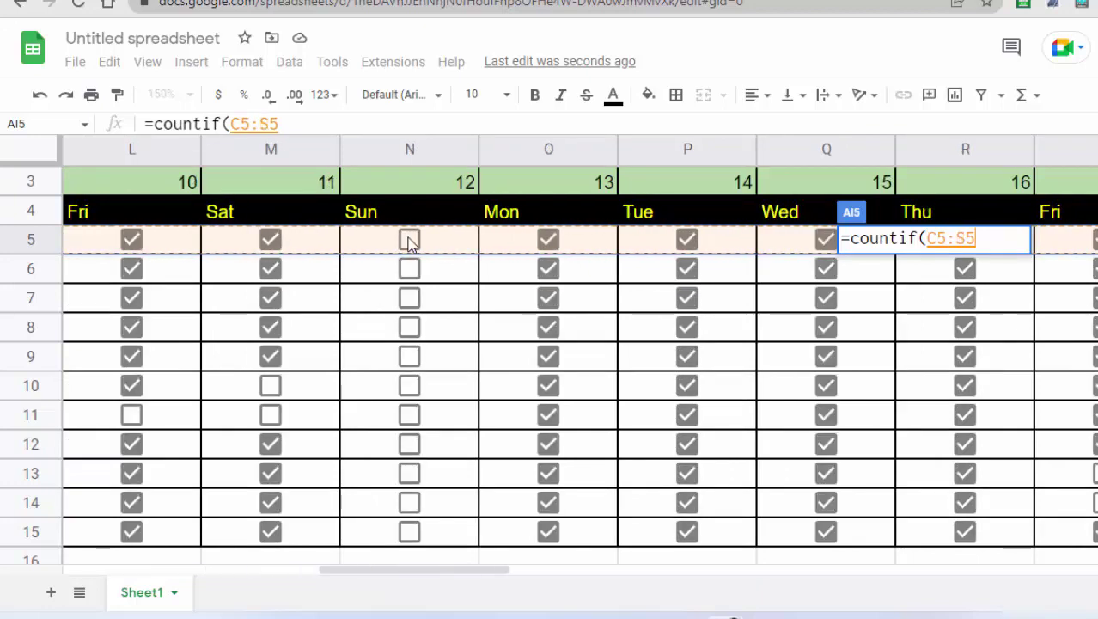
{"action": "key", "text": "shift+Right"}
{"action": "key", "text": "shift+Right"}
{"action": "key", "text": "shift+Right"}
{"action": "key", "text": "shift+Right"}
{"action": "key", "text": "shift+Right"}
{"action": "key", "text": "shift+Right"}
{"action": "key", "text": "shift+Right"}
{"action": "key", "text": "shift+Right"}
{"action": "key", "text": "shift+Right"}
{"action": "key", "text": "shift+Right"}
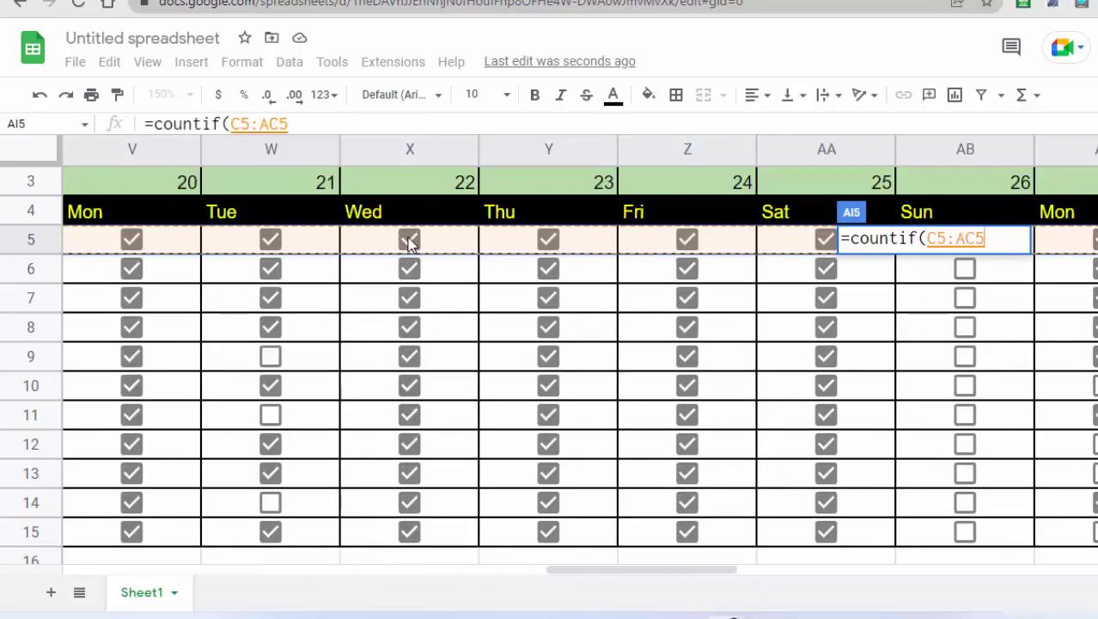
{"action": "key", "text": "shift+Right"}
{"action": "key", "text": "shift+Right"}
{"action": "key", "text": "shift+Right"}
{"action": "key", "text": "shift+Right"}
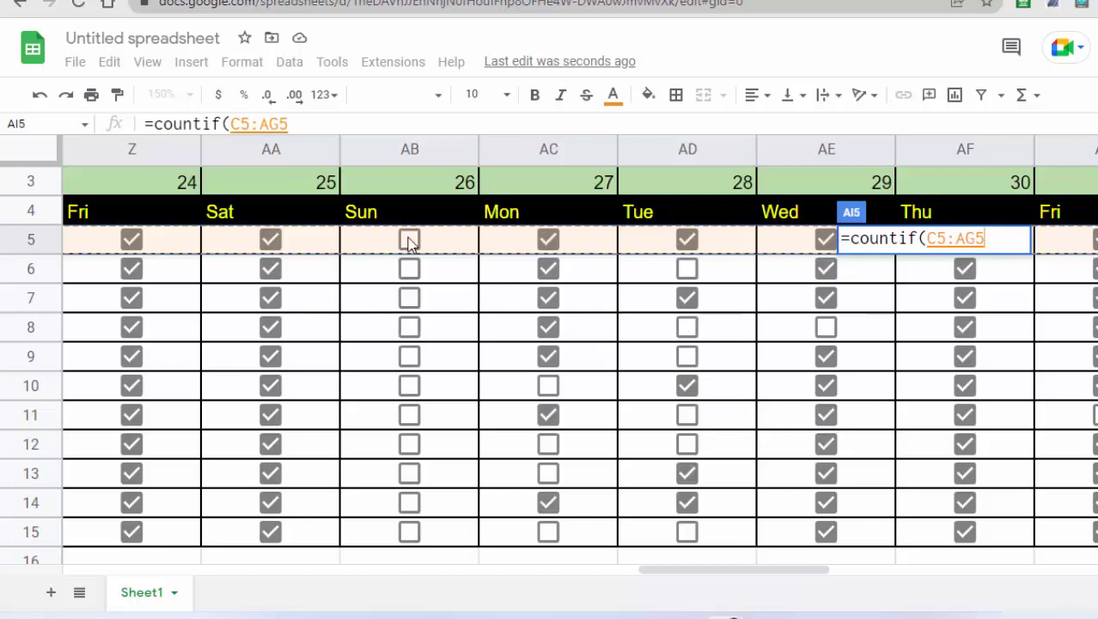
{"action": "type", "text": ",\"Fa"}
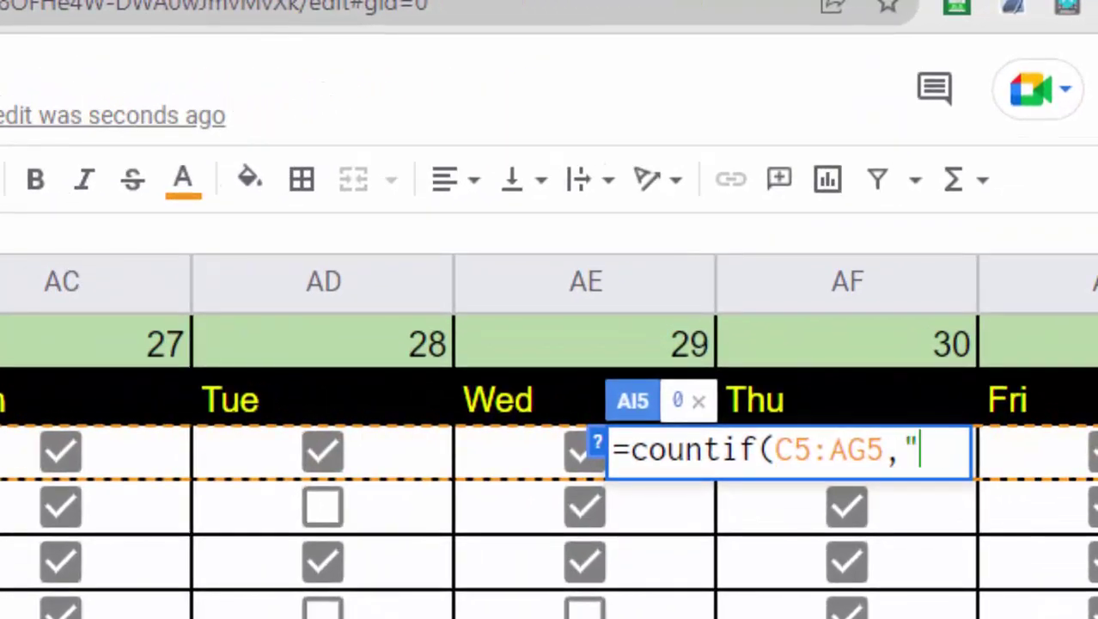
{"action": "type", "text": "lse"}
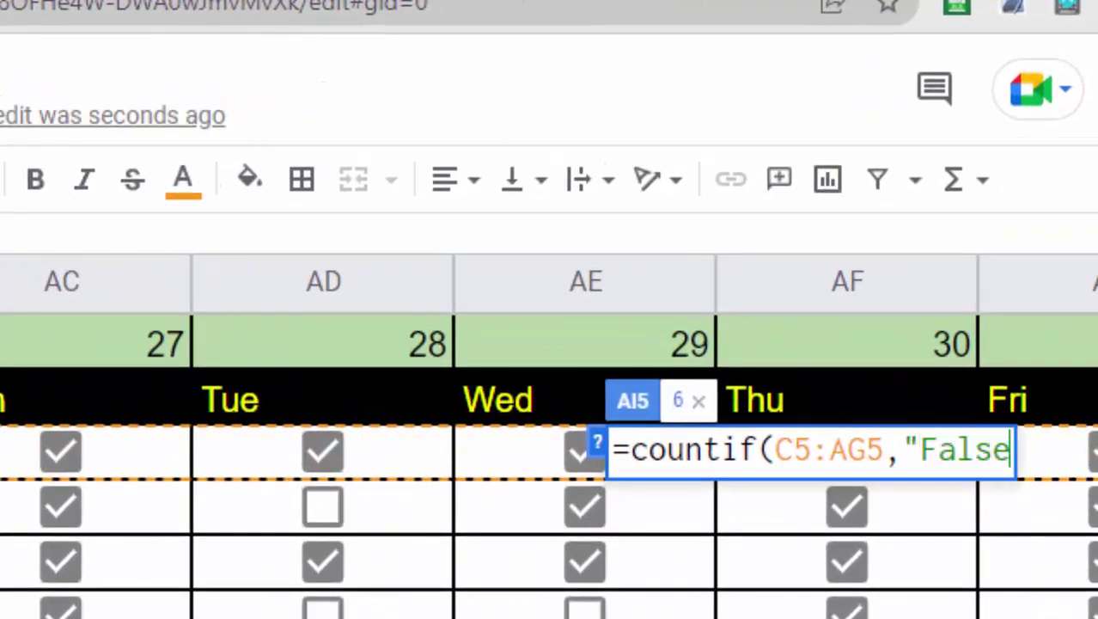
{"action": "type", "text": "\")"}
{"action": "key", "text": "Return"}
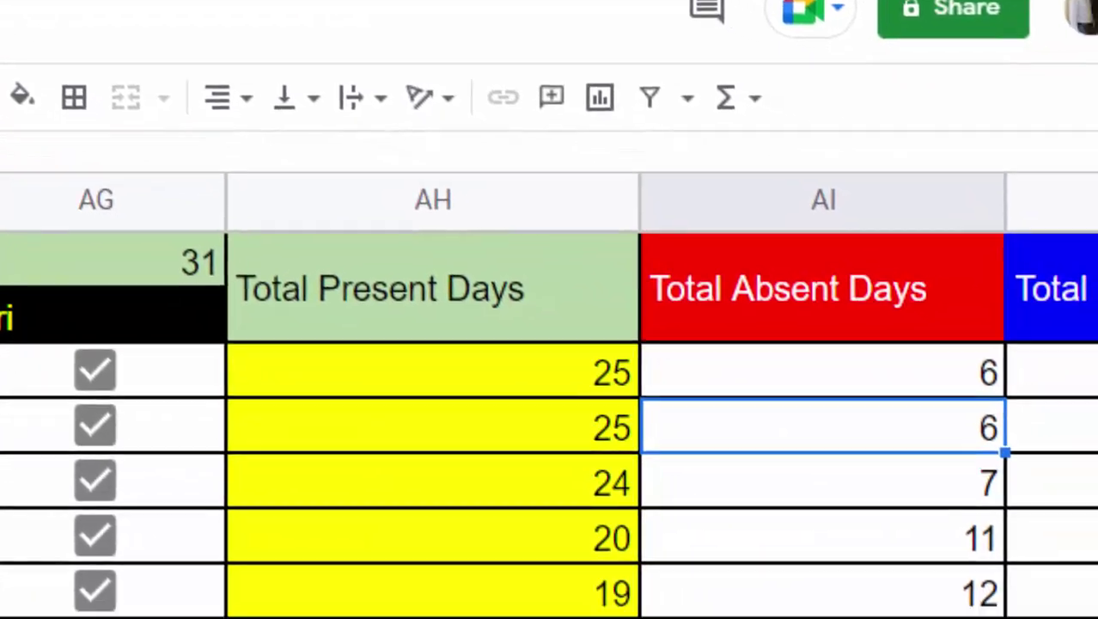
- Copy the absent-days formula down to AI15 so every student shows an absent count
{"action": "left_click", "coordinate": [932, 384]}
{"action": "left_click_drag", "start_coordinate": [1015, 373], "coordinate": [1012, 599]}
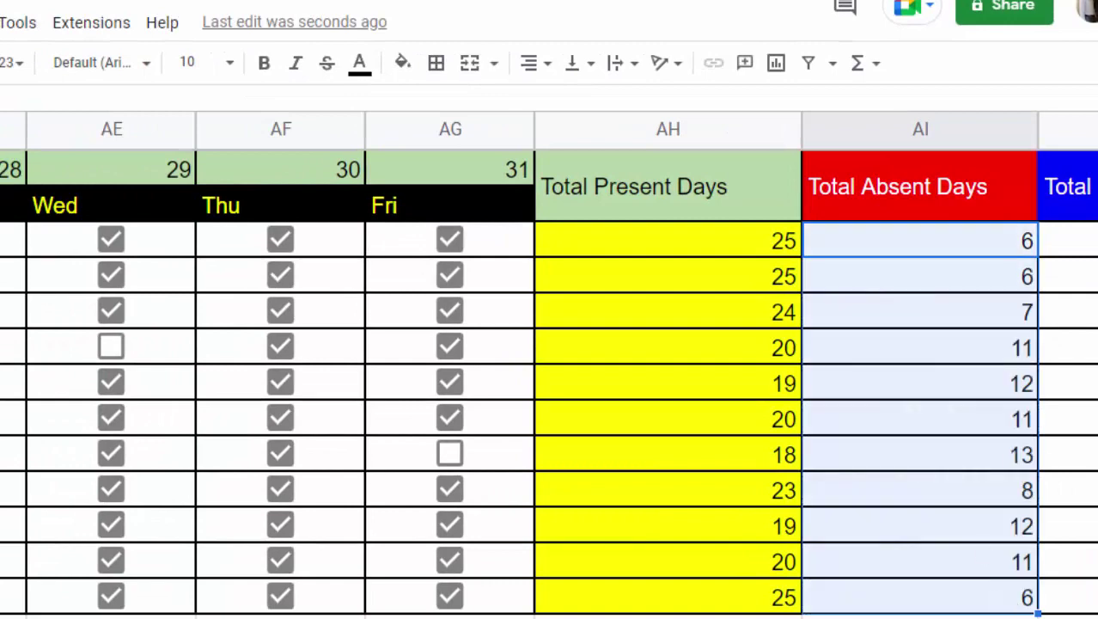
{"action": "scroll", "coordinate": [549, 365], "scroll_direction": "right", "scroll_amount": 5}
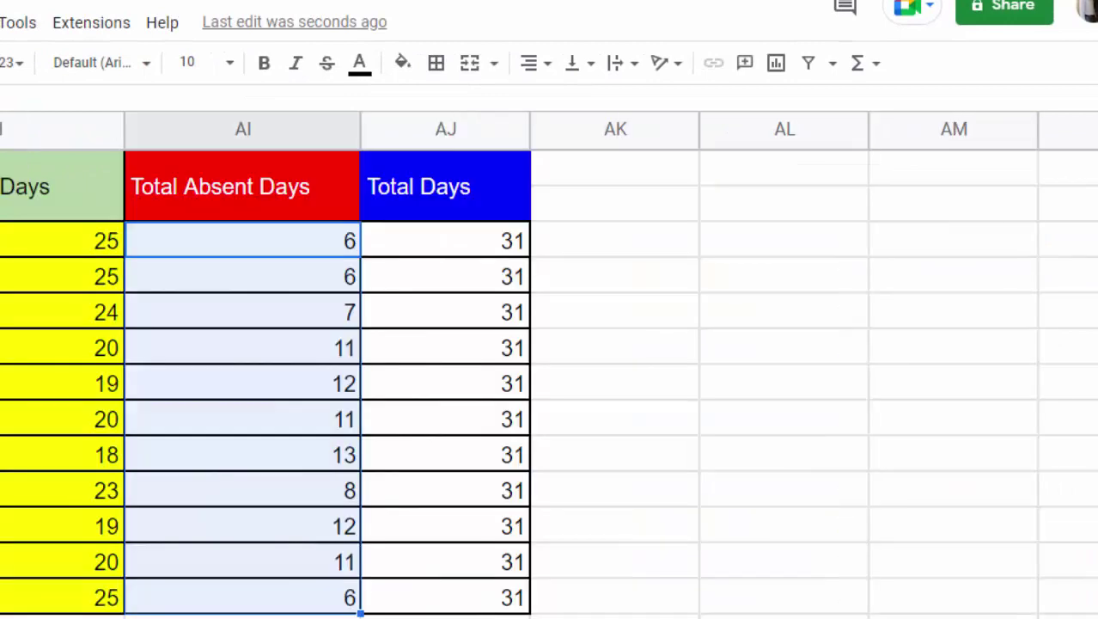
- Make AJ5 Total Days =COUNTA(C5:AG5), showing 31, then scroll back to column A
{"action": "left_click", "coordinate": [471, 239]}
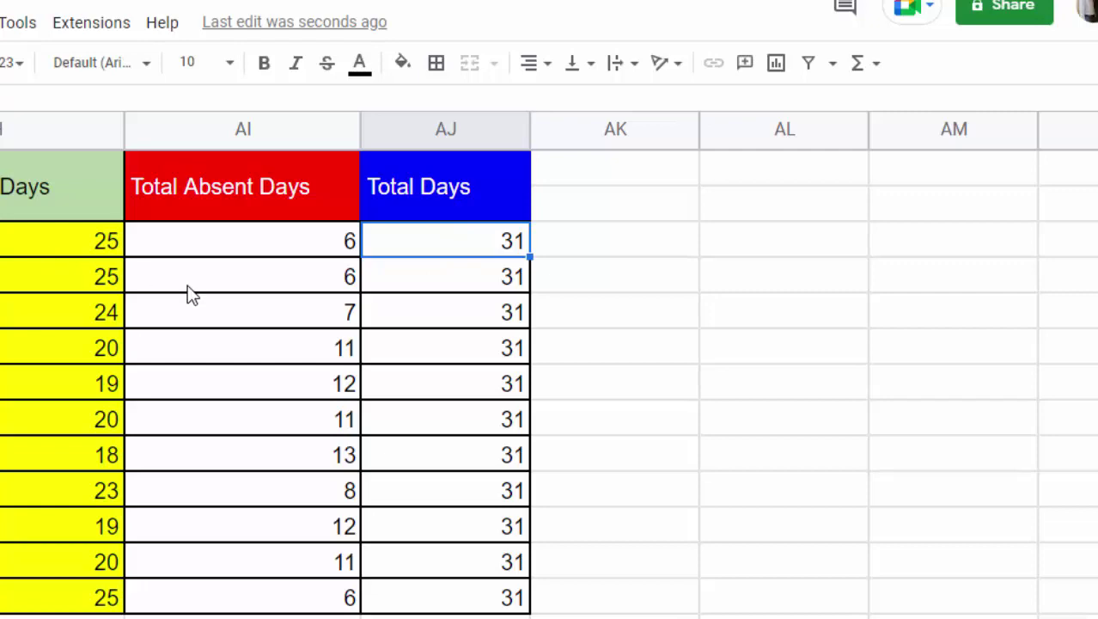
{"action": "key", "text": "F2"}
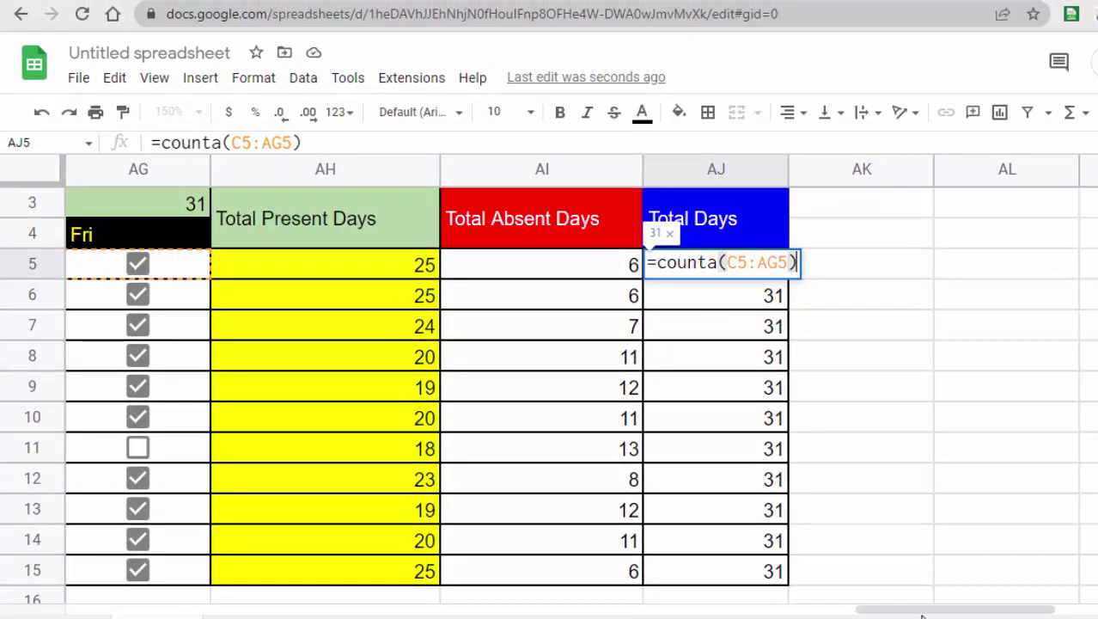
{"action": "key", "text": "Return"}
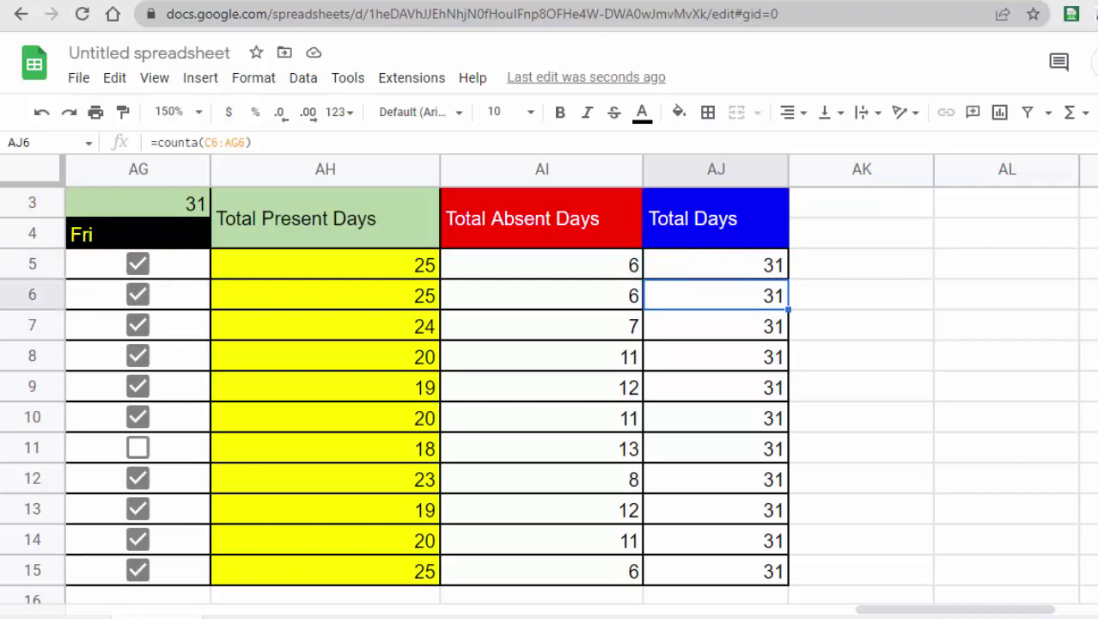
{"action": "left_click_drag", "start_coordinate": [990, 609], "coordinate": [132, 571]}
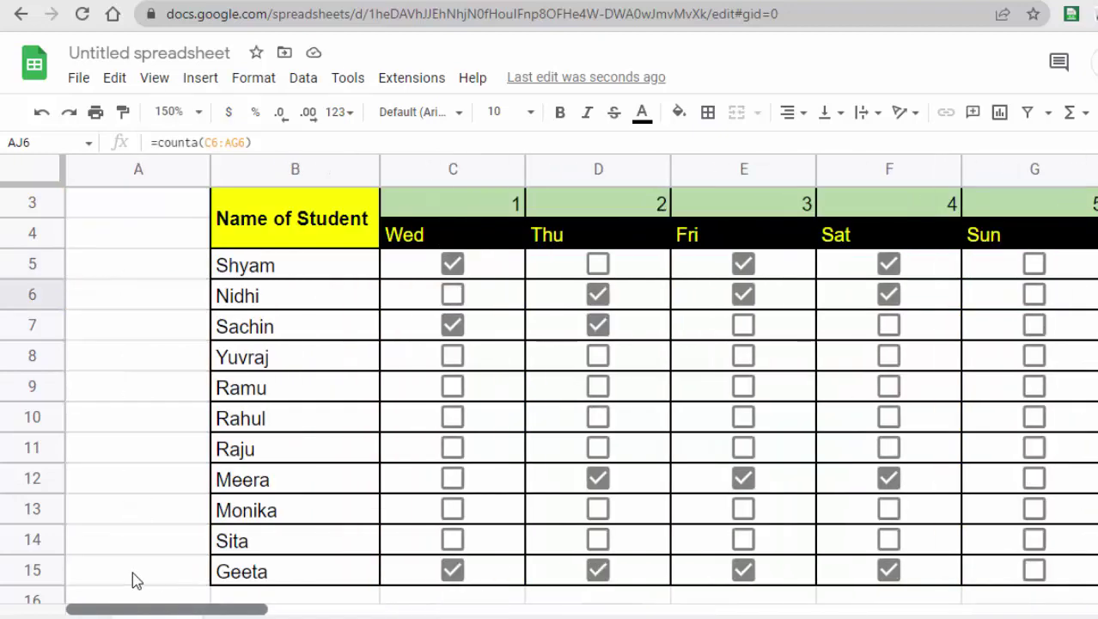